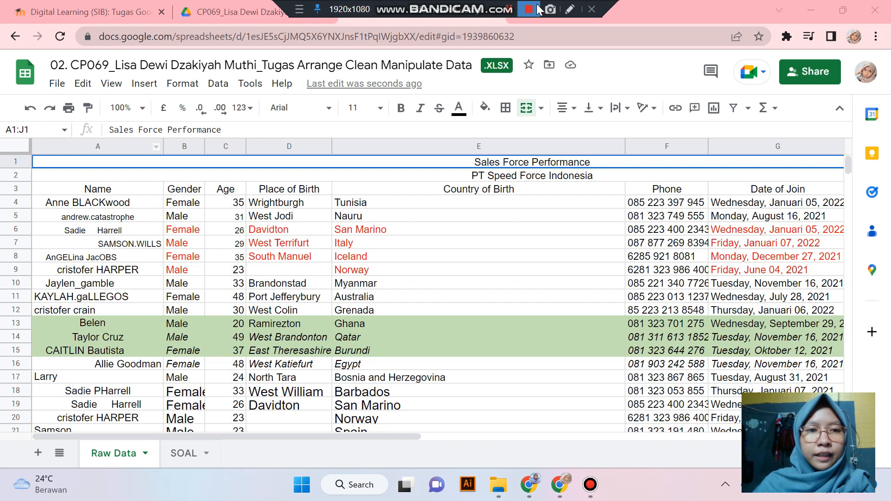
- Review the Raw Data table and the SOAL task sheet, including the Type Font instruction in C3
click(260, 243)
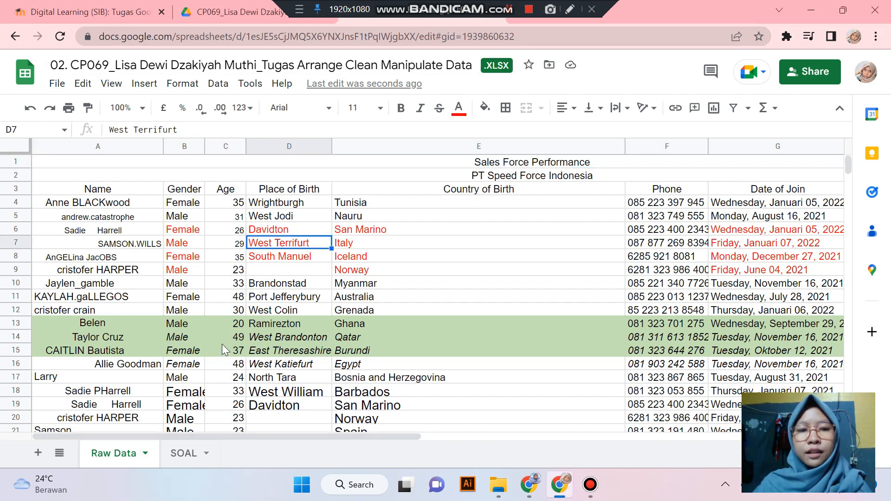
click(187, 453)
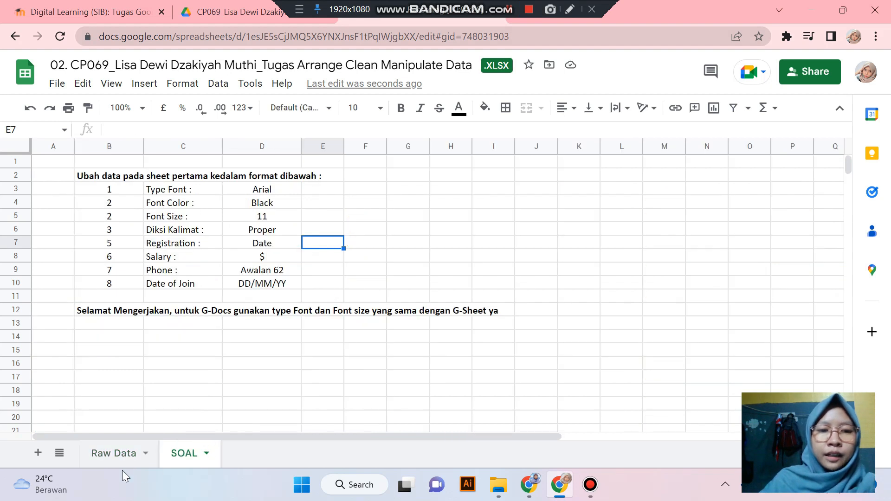
click(114, 453)
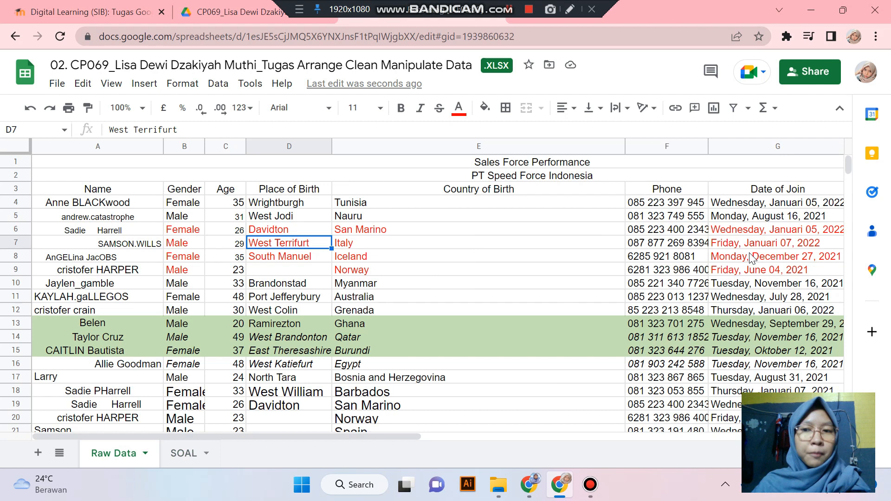
click(187, 454)
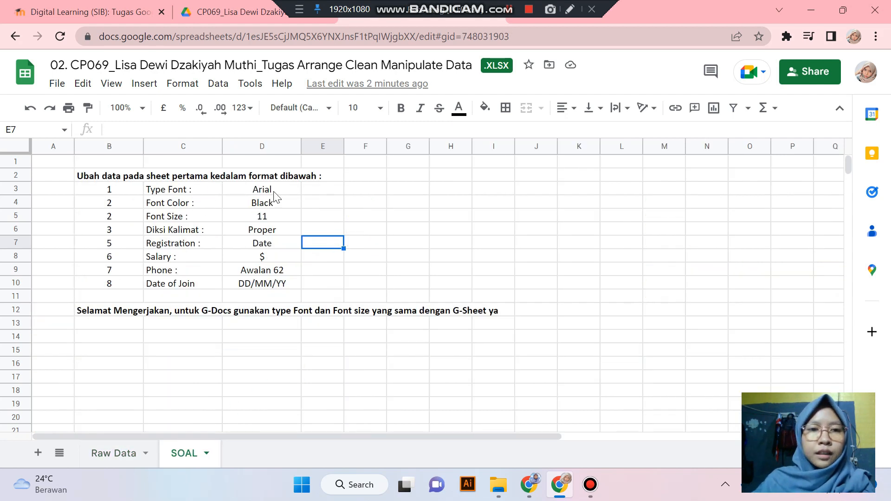
click(191, 190)
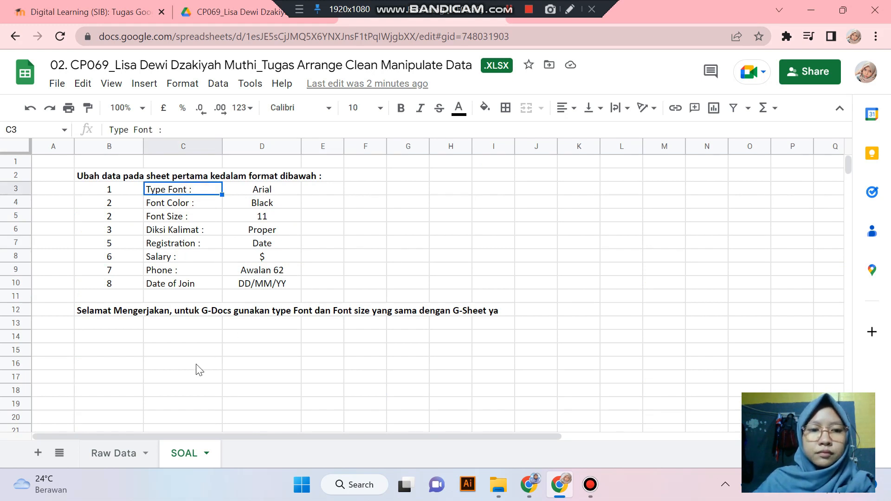
click(124, 453)
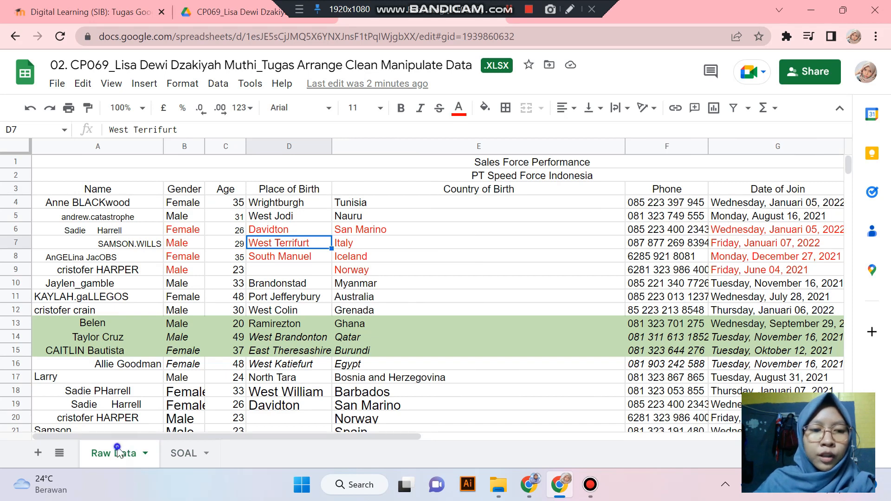
- Duplicate the Raw Data sheet and rename the copy JAWABAN
right_click(121, 452)
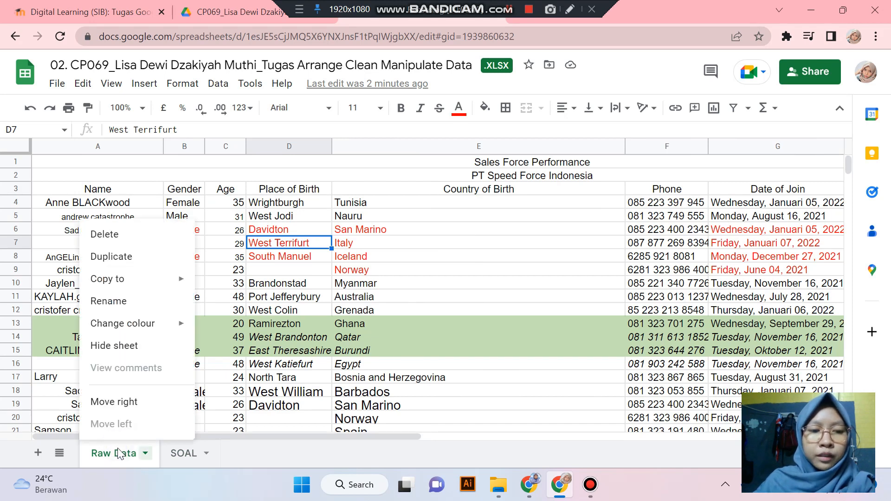
click(150, 267)
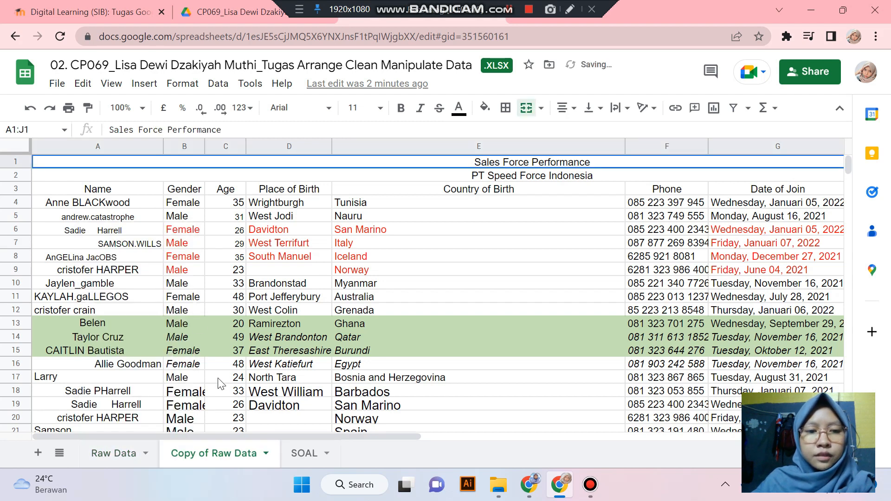
double_click(230, 453)
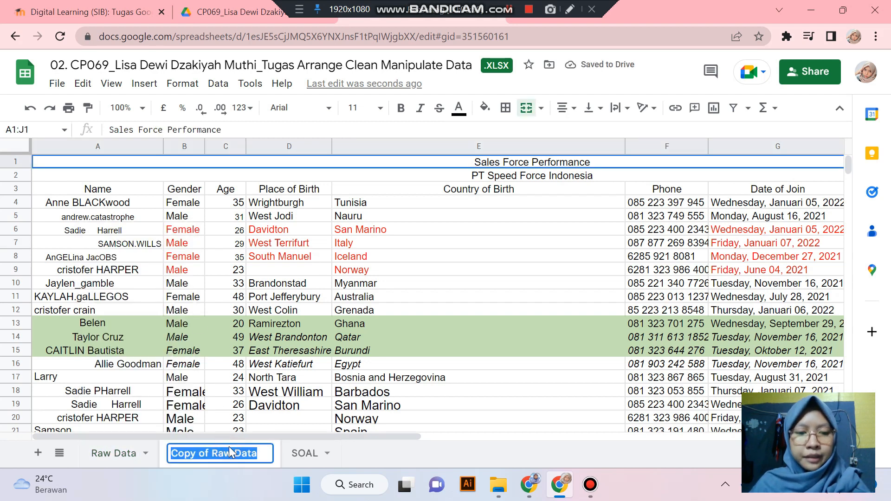
text(J)
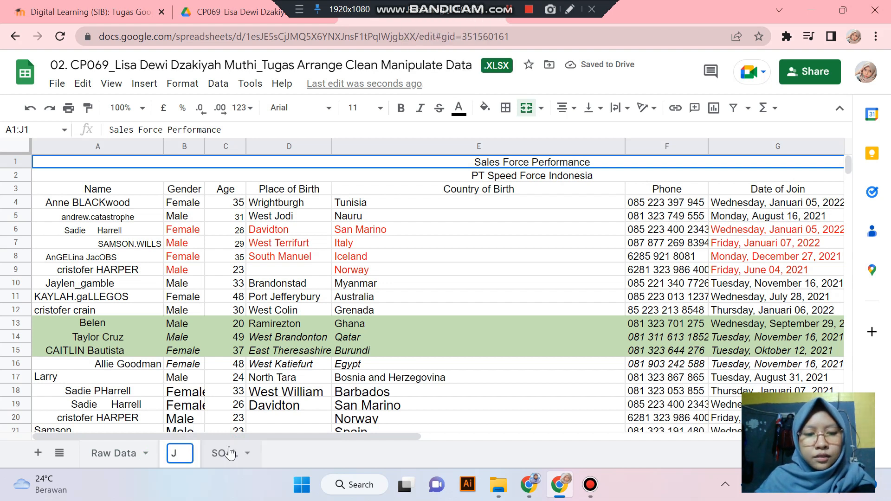
text(AWABAN)
key(Return)
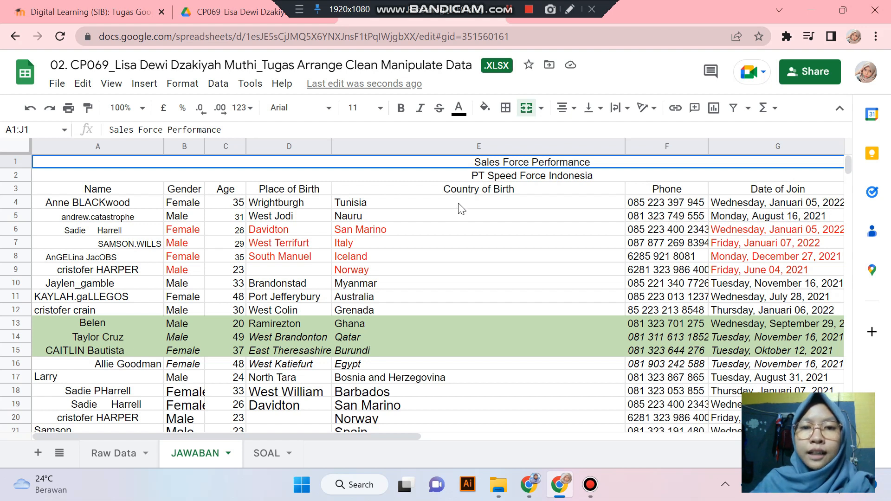
- Apply the Arial font to the entire JAWABAN data range, then view the SOAL sheet
click(437, 205)
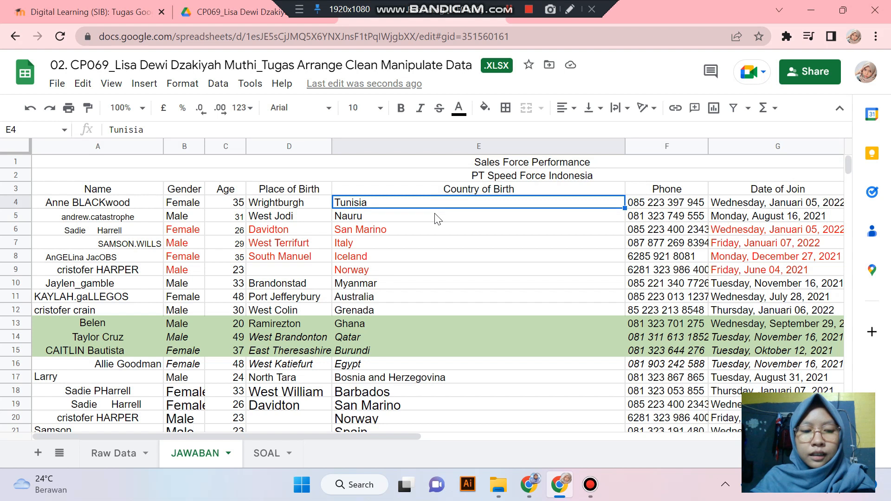
key(ctrl+a)
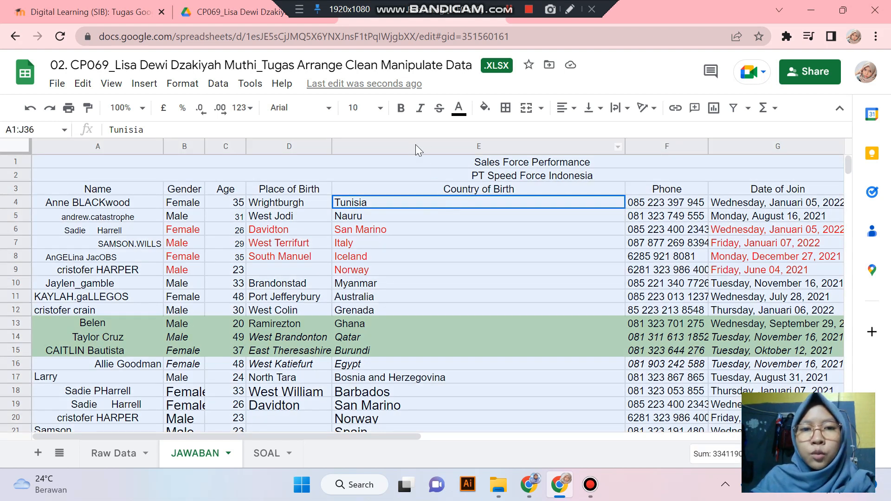
click(305, 109)
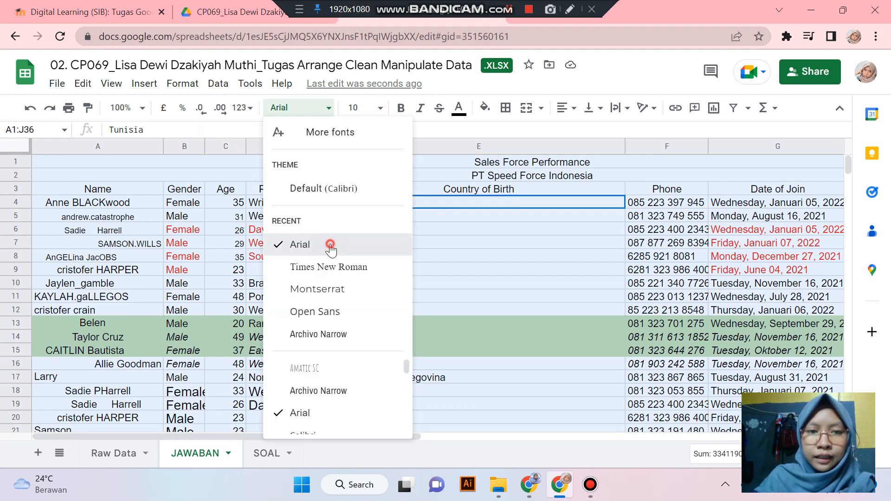
click(330, 246)
click(389, 283)
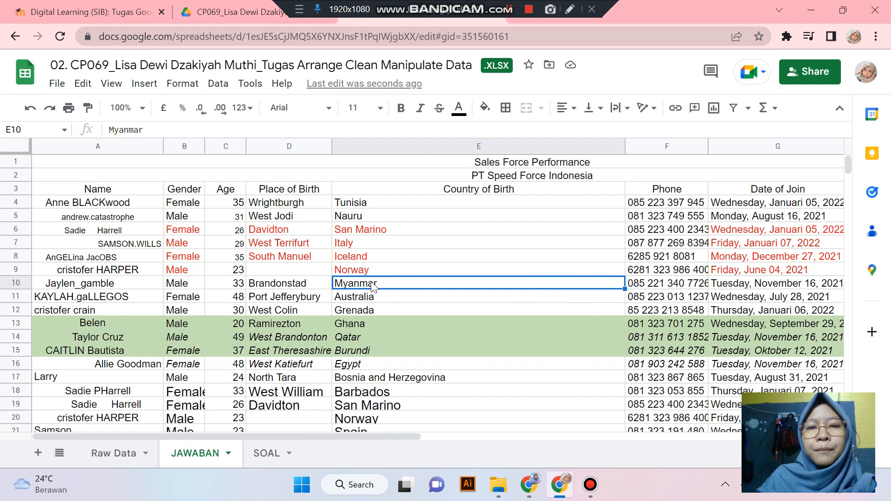
click(274, 446)
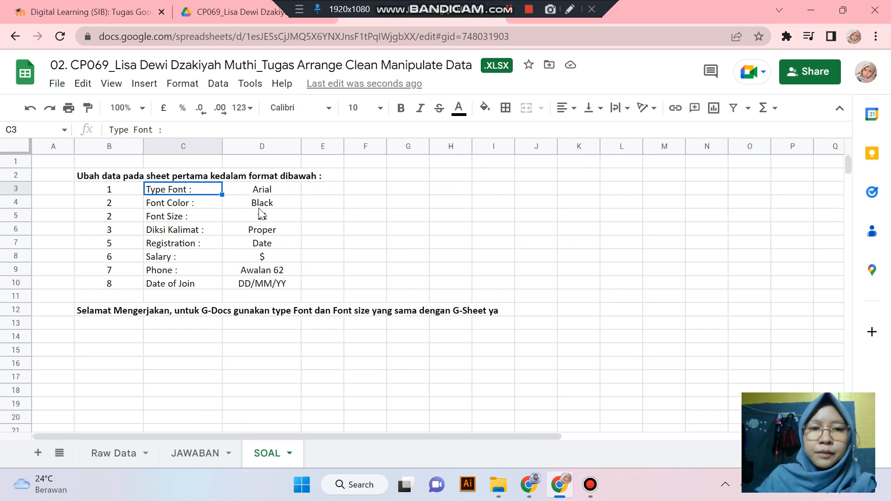
- Select the whole JAWABAN data range and set all its text colour to black
click(197, 444)
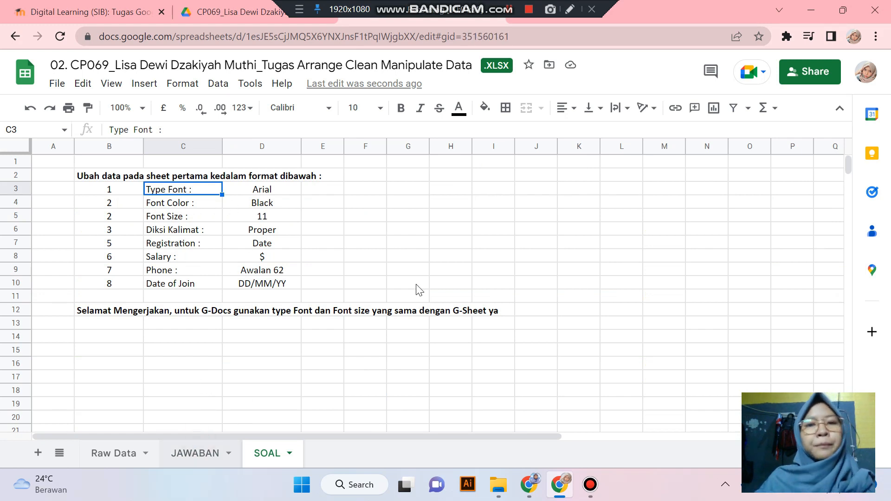
click(368, 246)
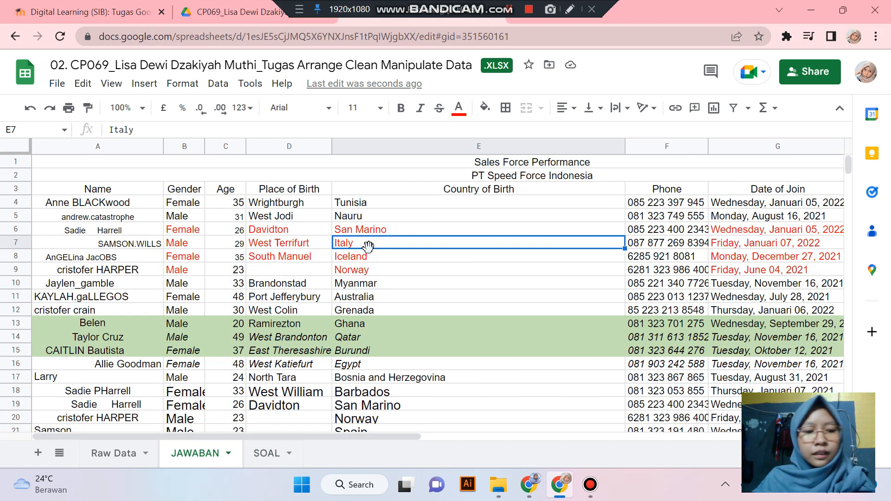
key(ctrl+a)
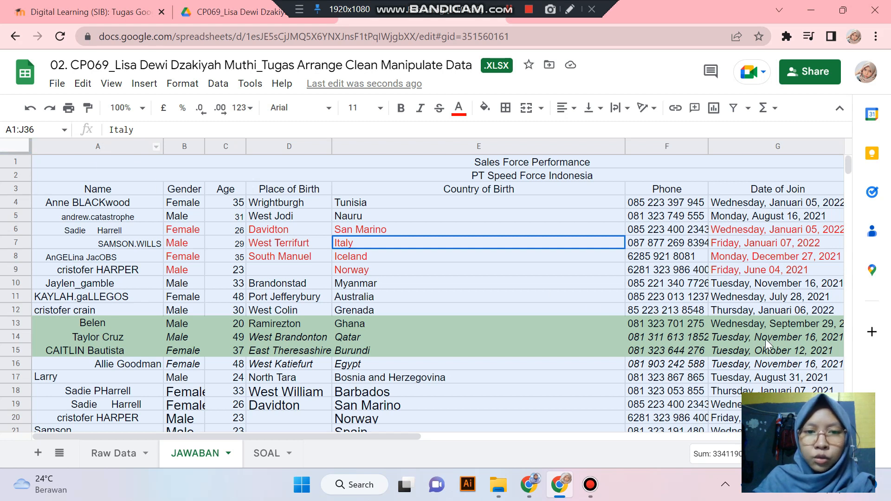
click(394, 216)
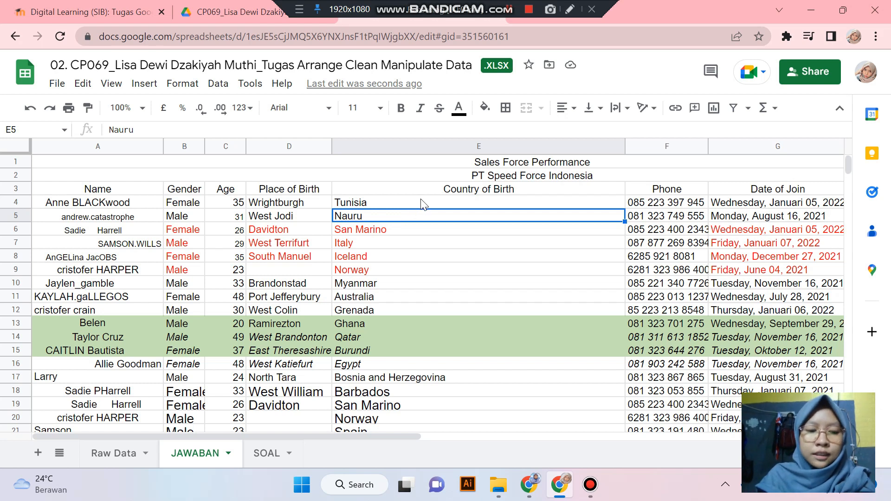
key(ctrl+a)
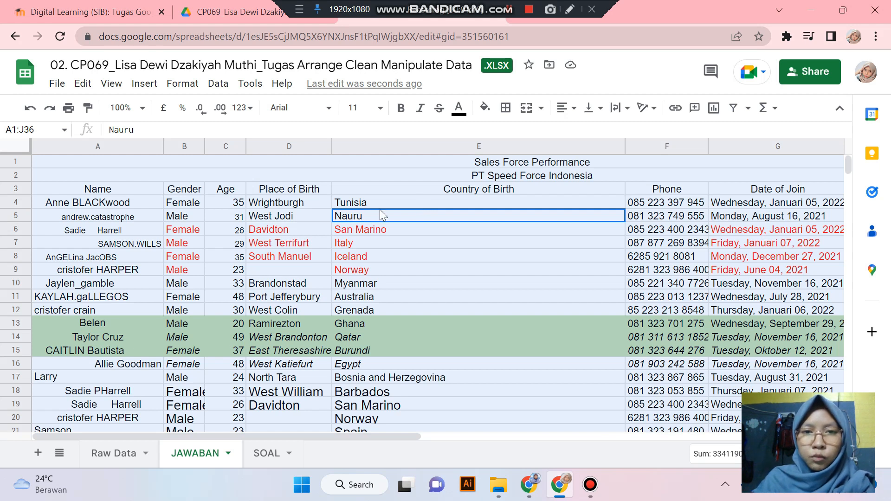
click(464, 114)
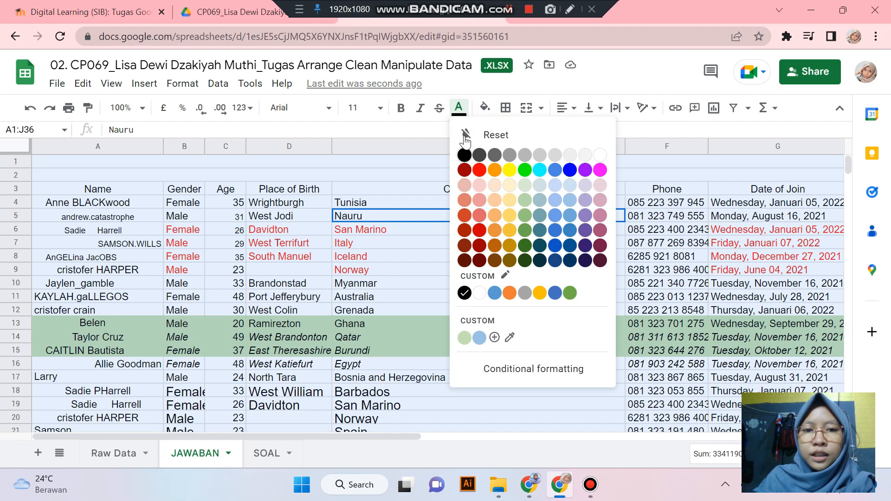
click(464, 156)
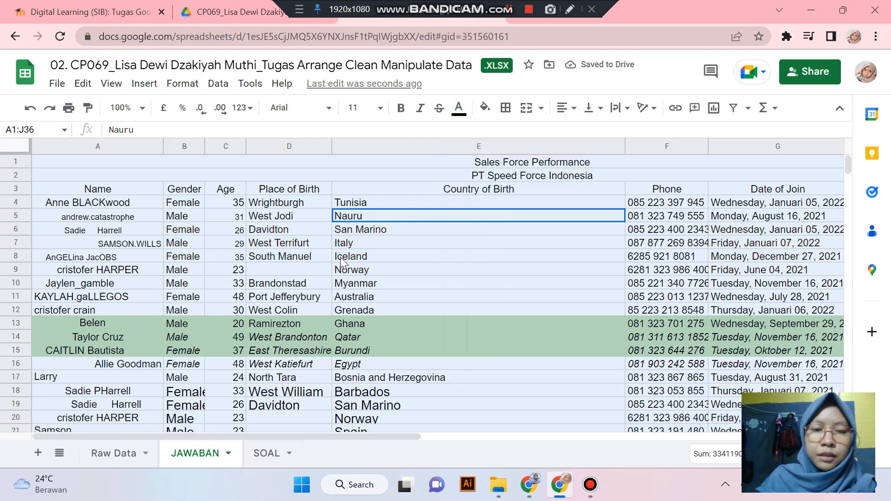
click(292, 269)
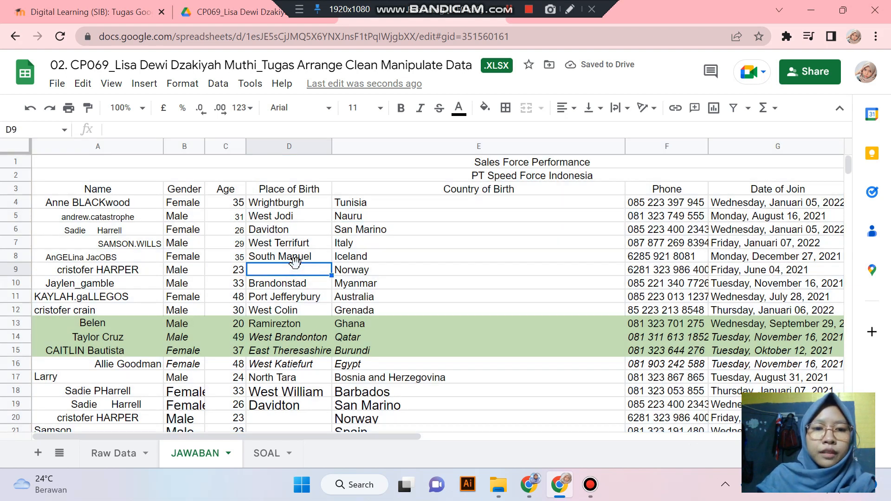
- On SOAL, change B5 to 3 and B6 to 4, then return to JAWABAN
click(266, 458)
click(128, 218)
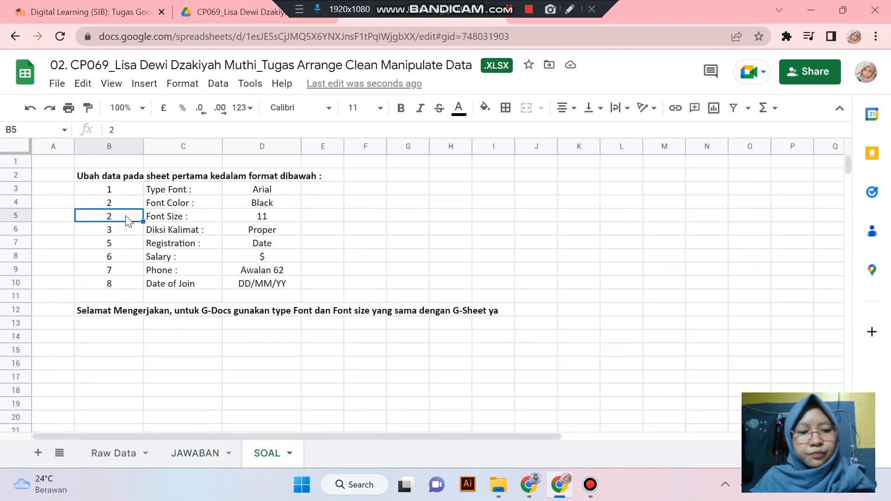
text(3)
click(186, 218)
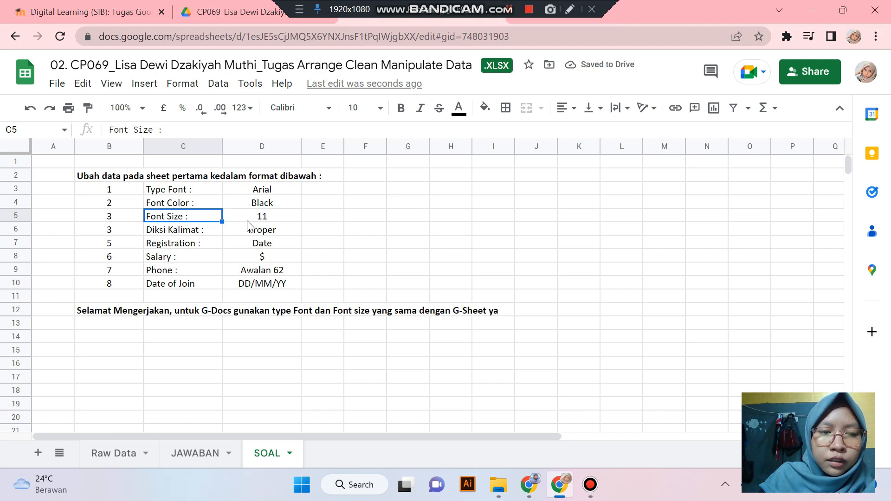
click(137, 232)
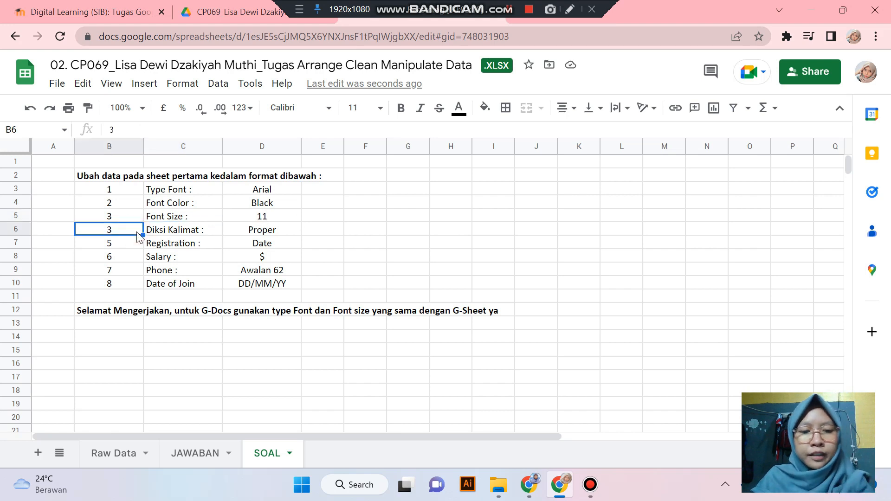
text(4)
key(Return)
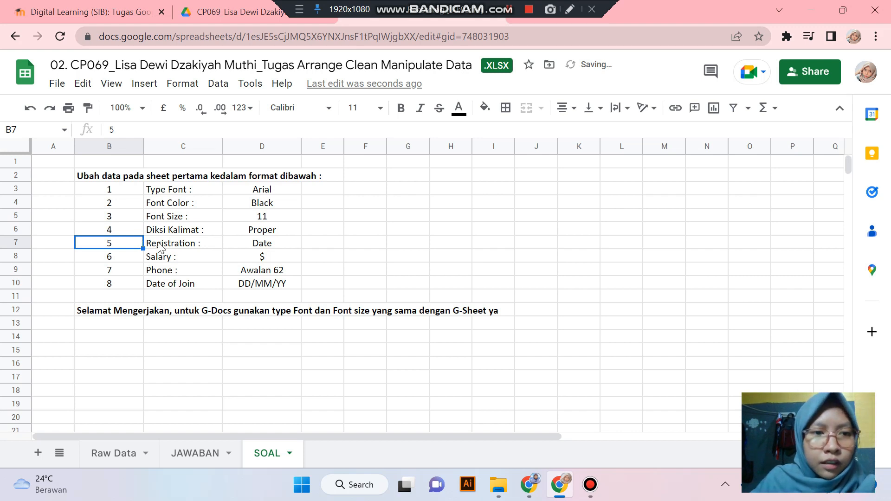
click(195, 449)
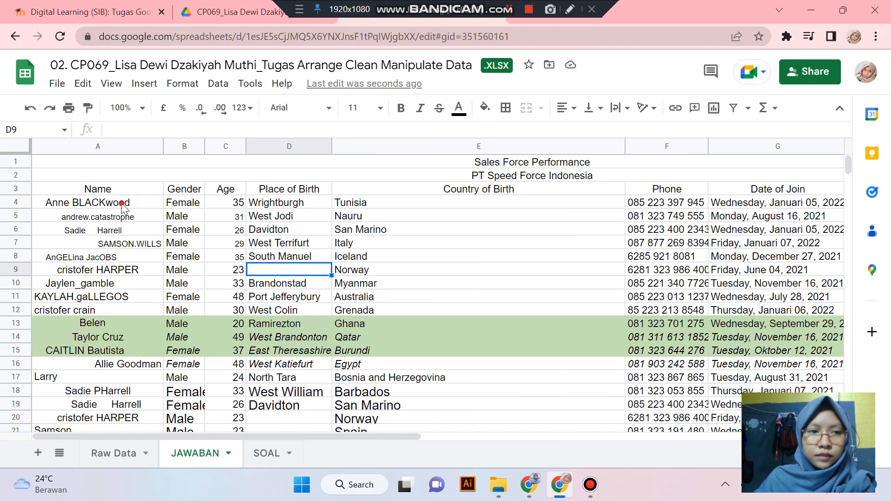
- Set all text in the JAWABAN table to font size 11
click(124, 207)
key(ctrl+a)
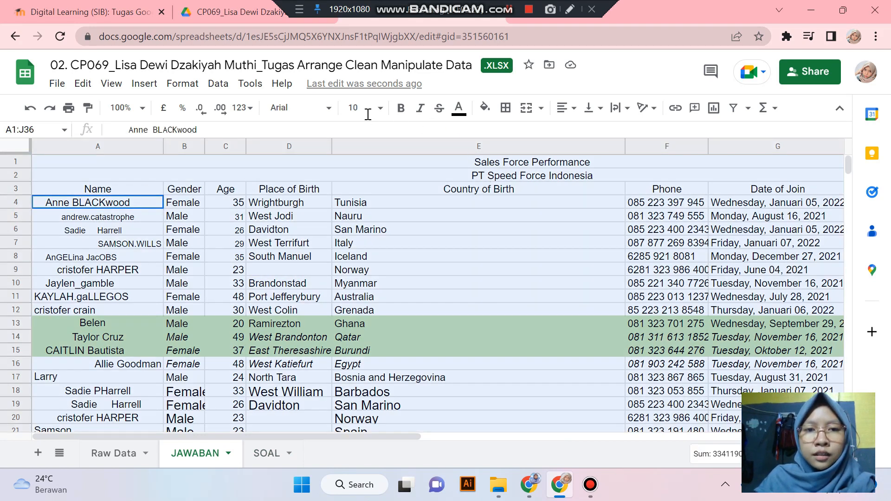
click(380, 108)
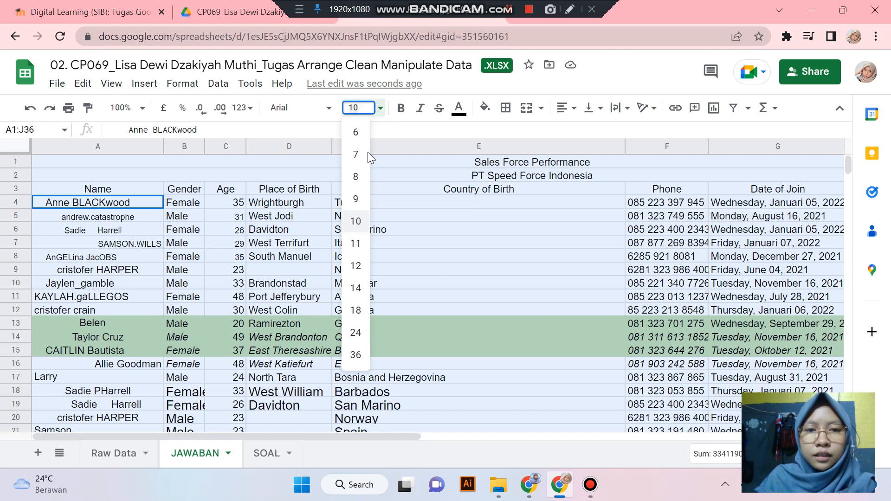
click(359, 242)
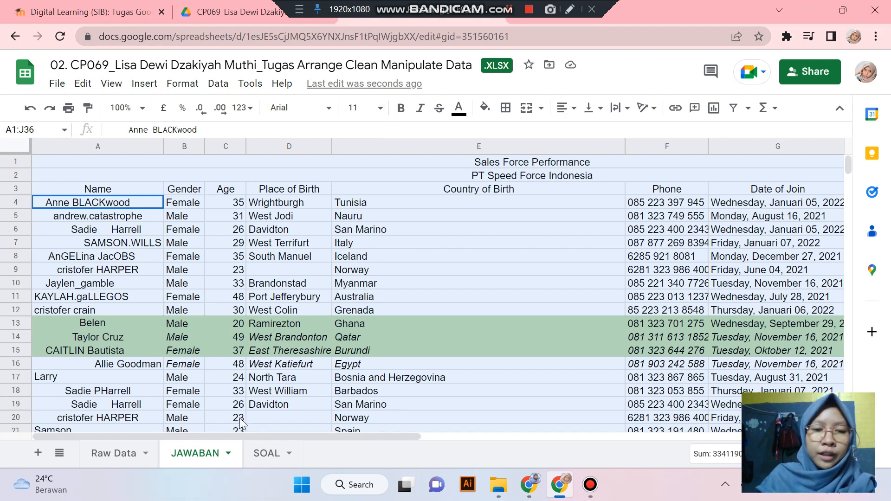
- Glance at SOAL, then return to JAWABAN and select the first name in A4
click(274, 445)
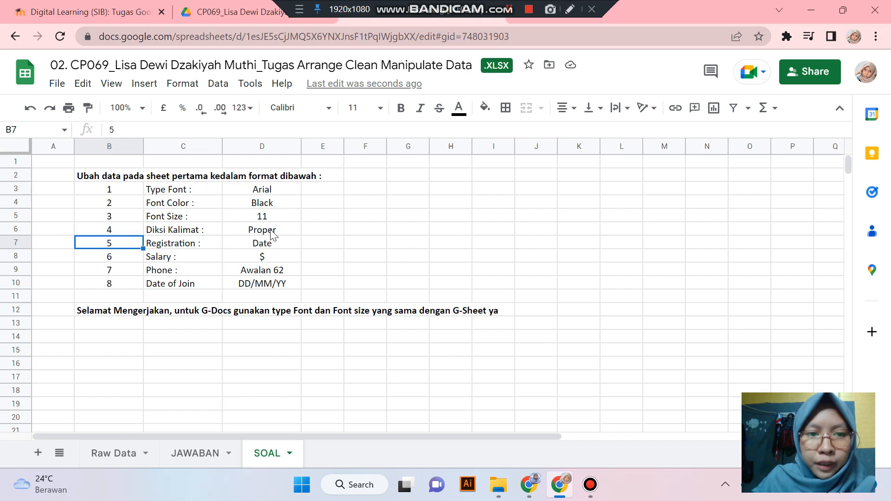
click(199, 455)
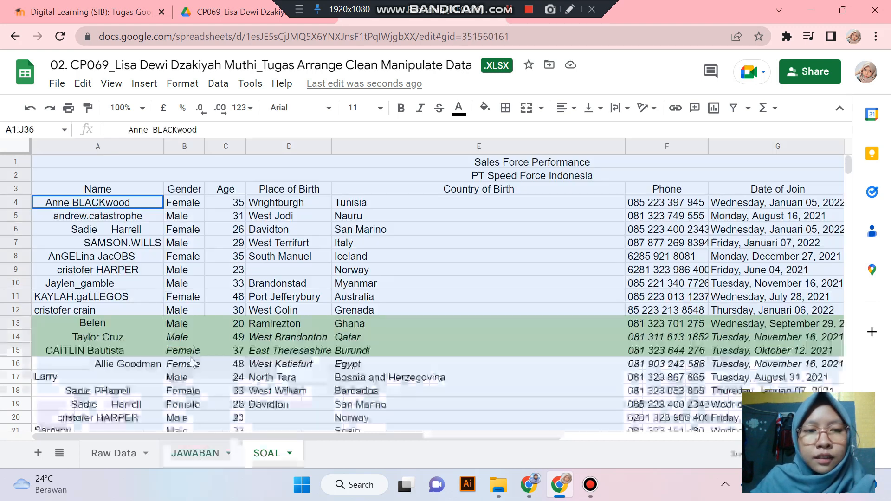
click(227, 204)
click(101, 207)
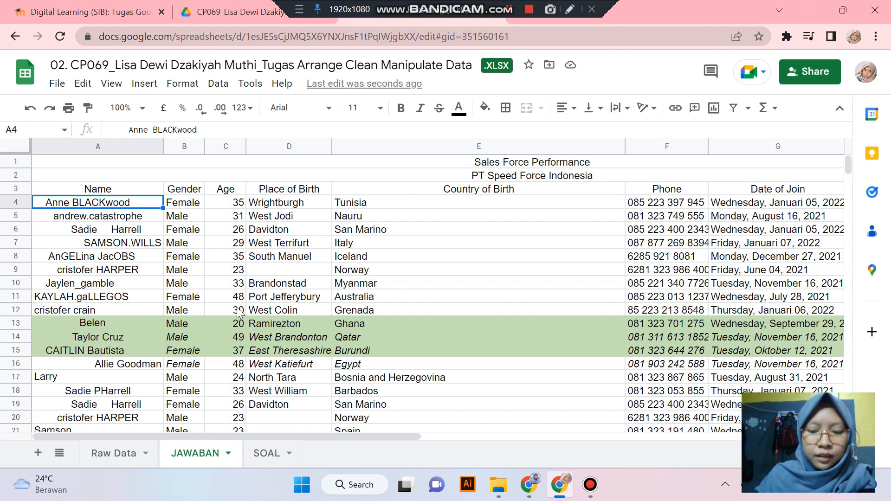
- Enter =PROPER('Raw Data'!A4) in A4 and fill it down to A36
text(=PROPER()
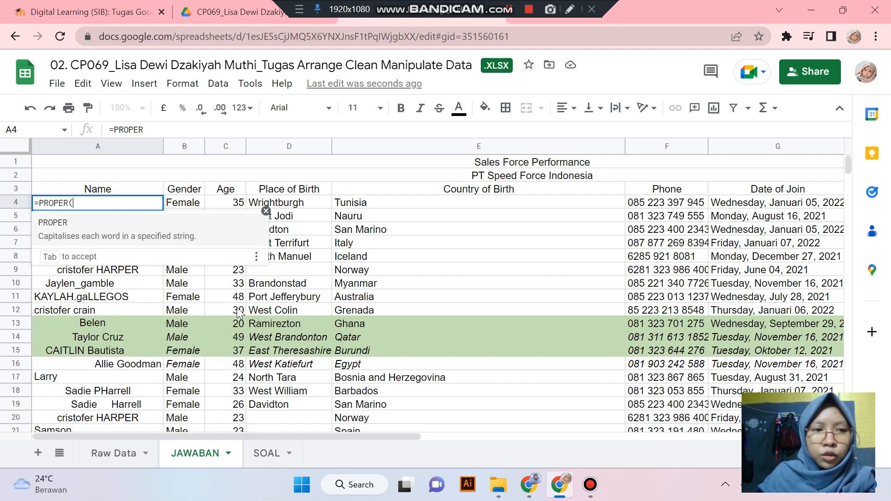
text(B4))
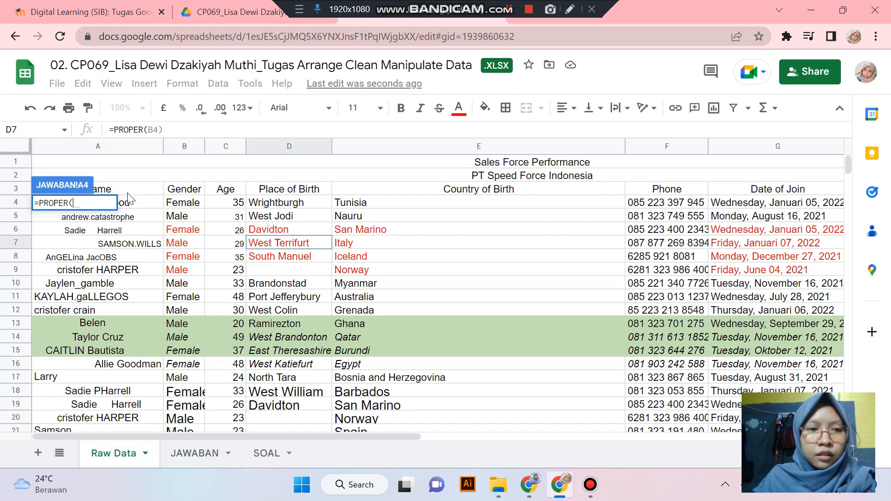
click(134, 203)
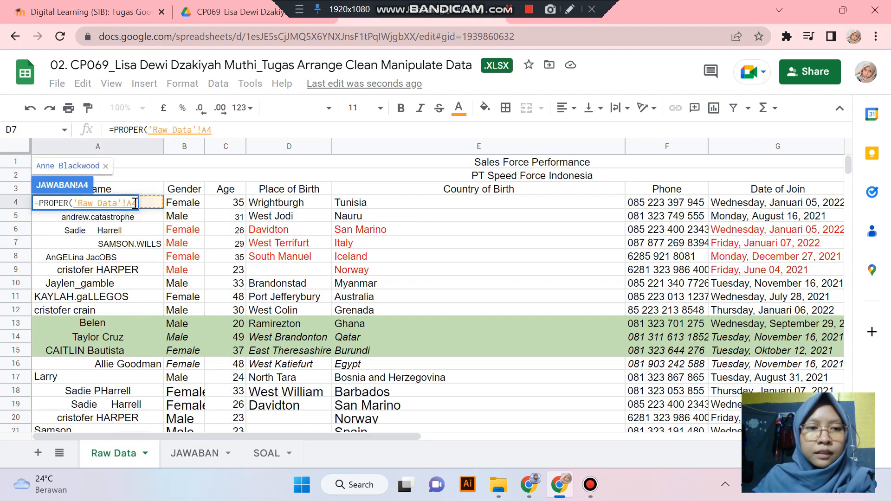
key(Return)
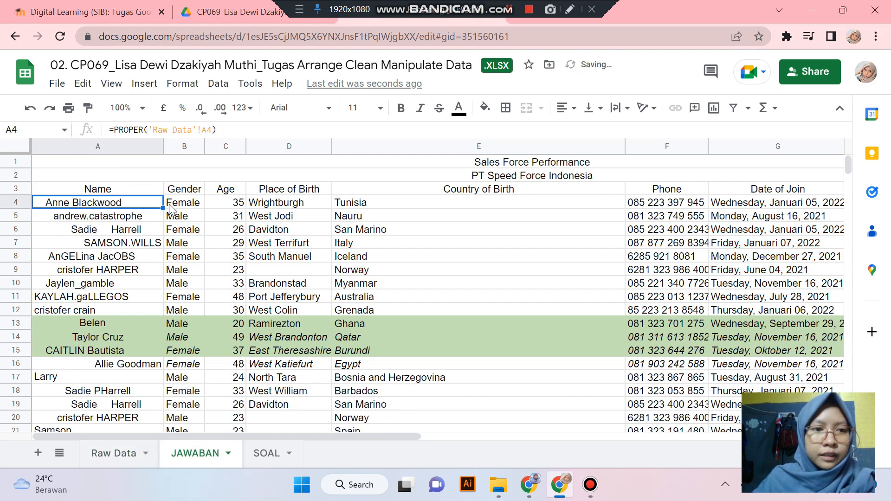
drag(162, 208, 151, 284)
- Check the proper-case names and their formulas in cells A4 to A7
scroll(94, 230, up, 10)
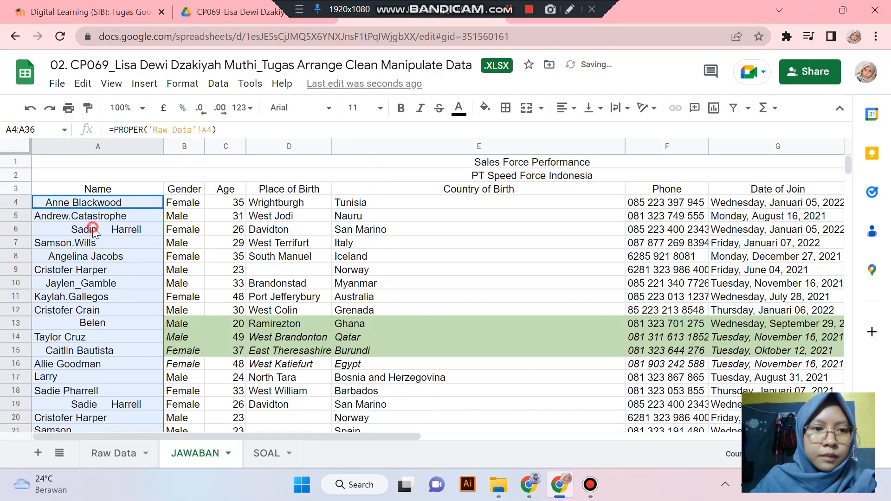
click(93, 229)
click(101, 204)
click(82, 243)
click(89, 204)
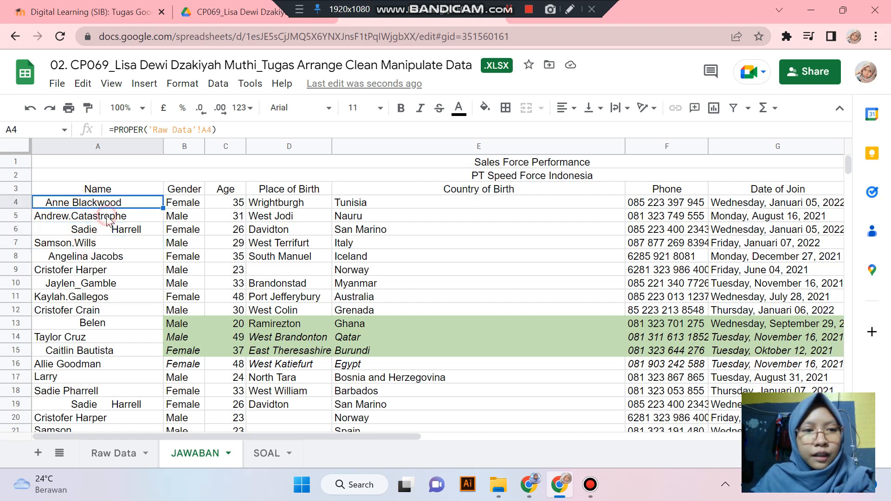
key(Down)
click(109, 207)
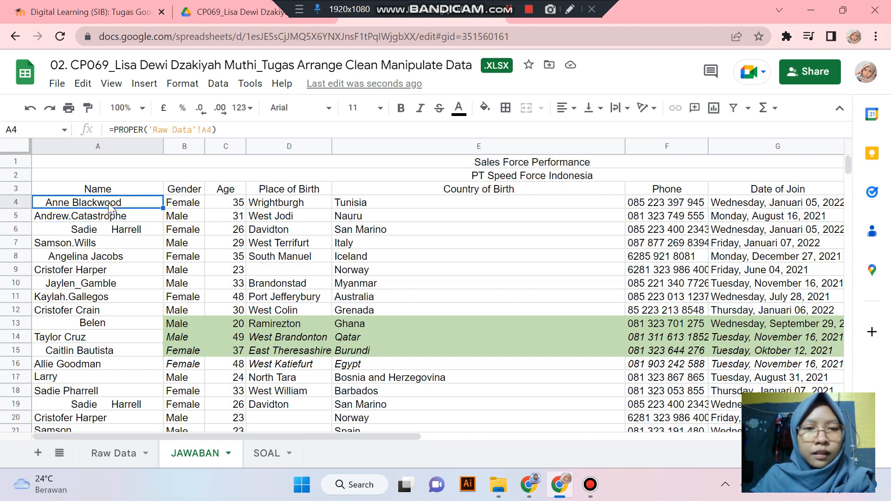
click(94, 232)
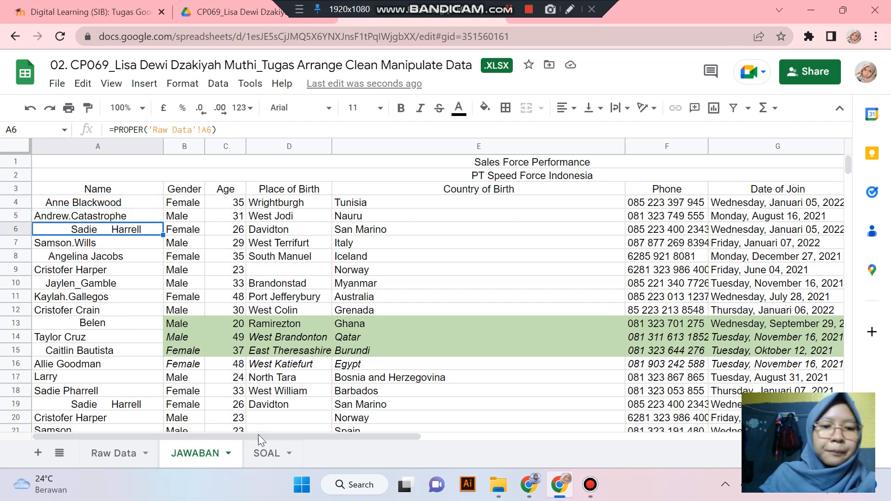
- Widen column H so the full Registration Date & Time header shows
click(271, 453)
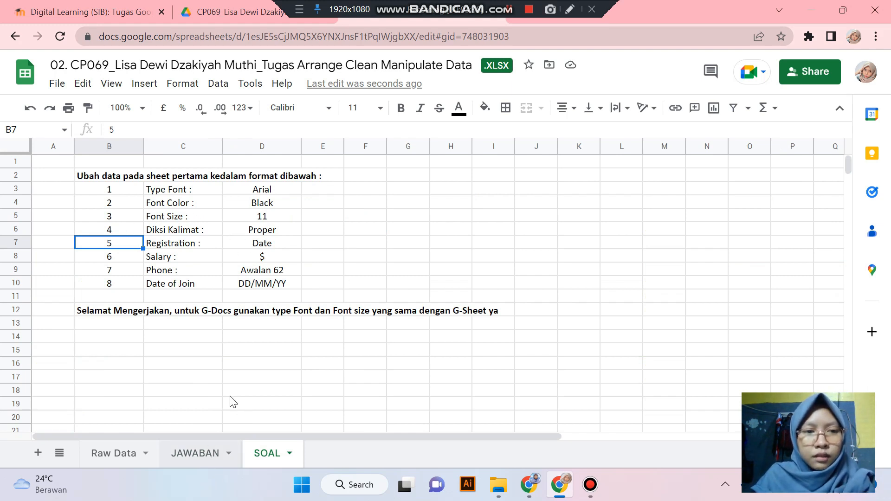
click(194, 453)
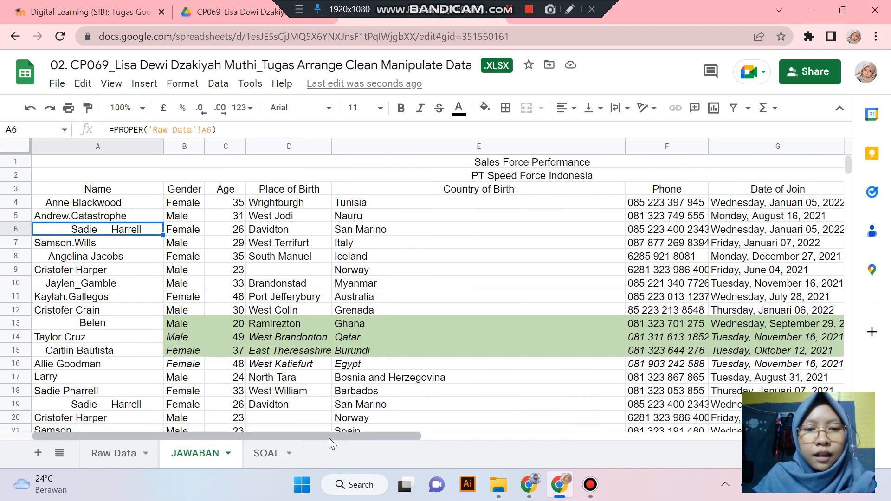
drag(333, 435, 517, 402)
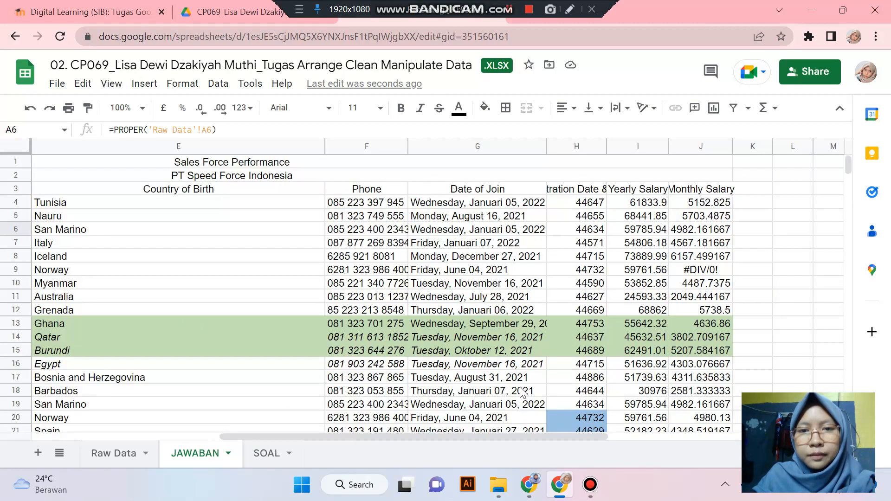
click(569, 204)
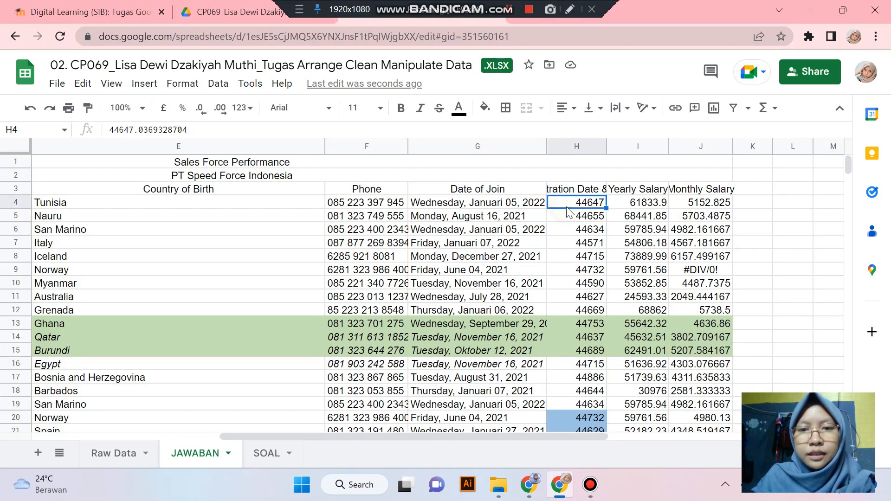
drag(606, 146, 665, 148)
- Format the Registration Date & Time values in column H as dates like 27/03/2022
key(alt+Down)
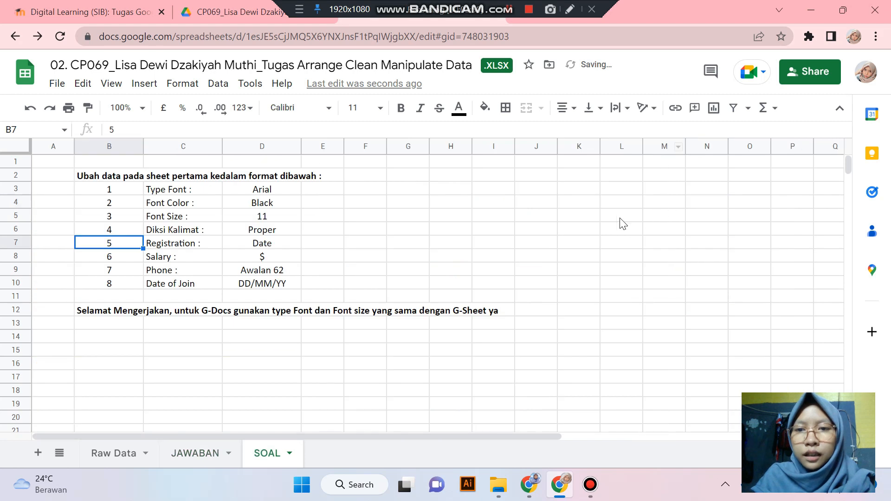
click(166, 449)
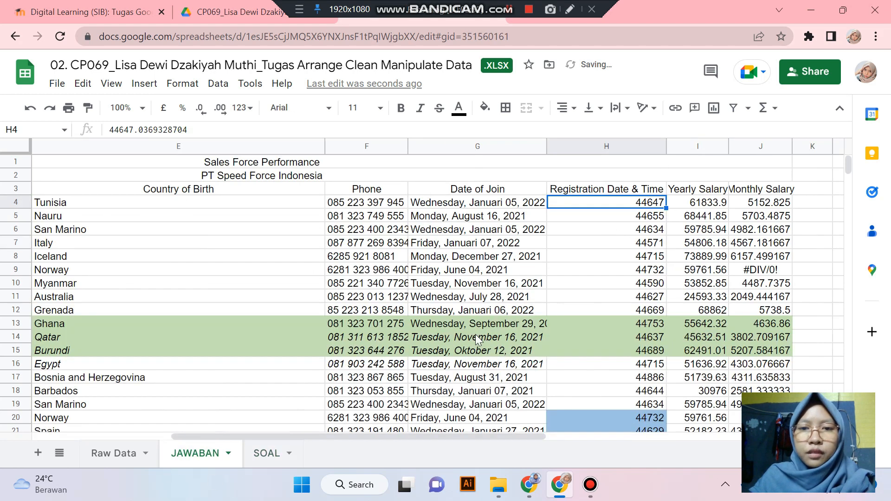
click(694, 217)
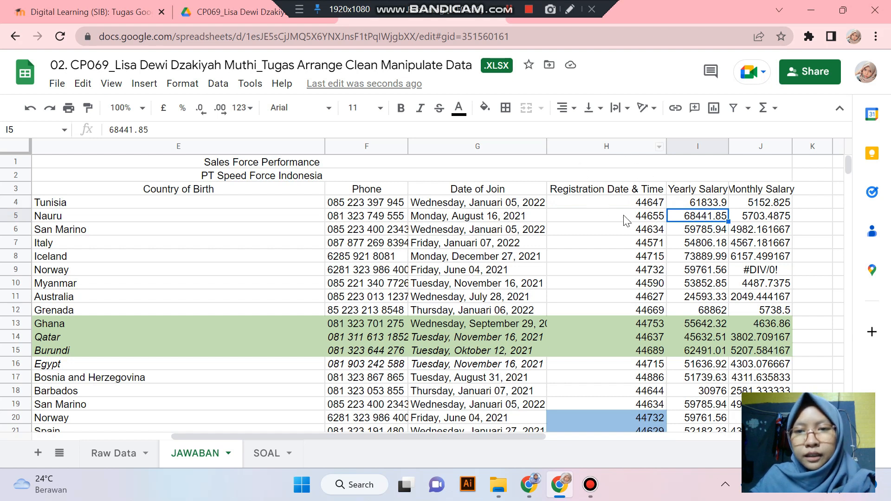
drag(650, 203, 649, 326)
scroll(641, 250, down, 1)
scroll(641, 251, down, 6)
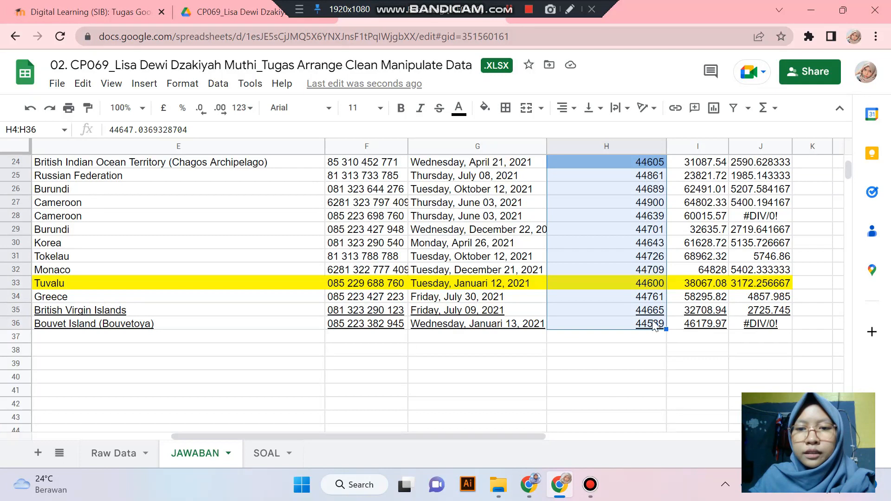
scroll(672, 325, up, 8)
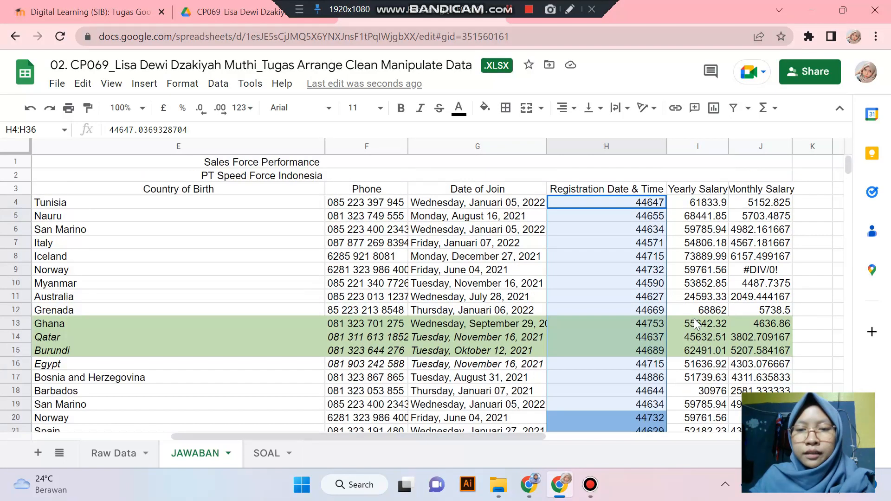
click(181, 85)
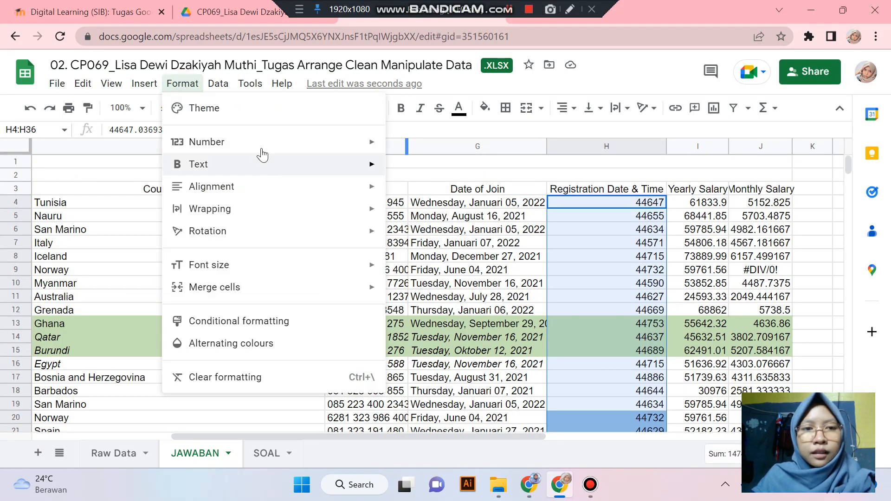
click(263, 148)
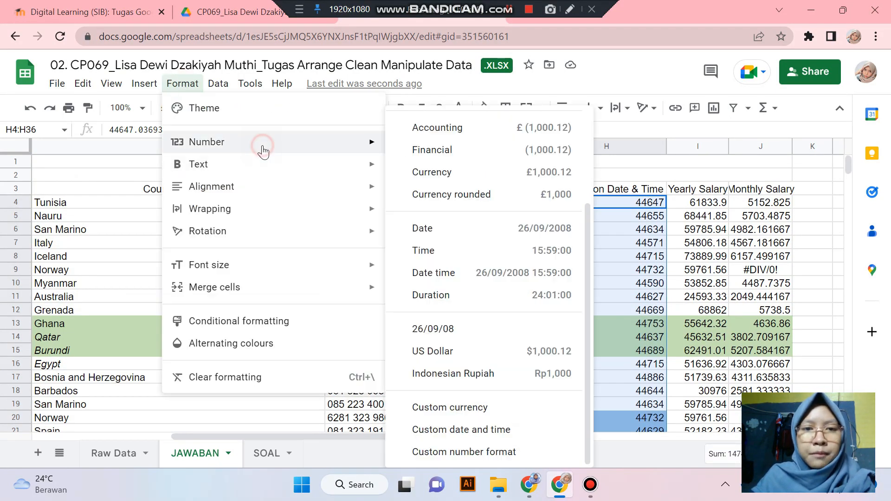
click(500, 228)
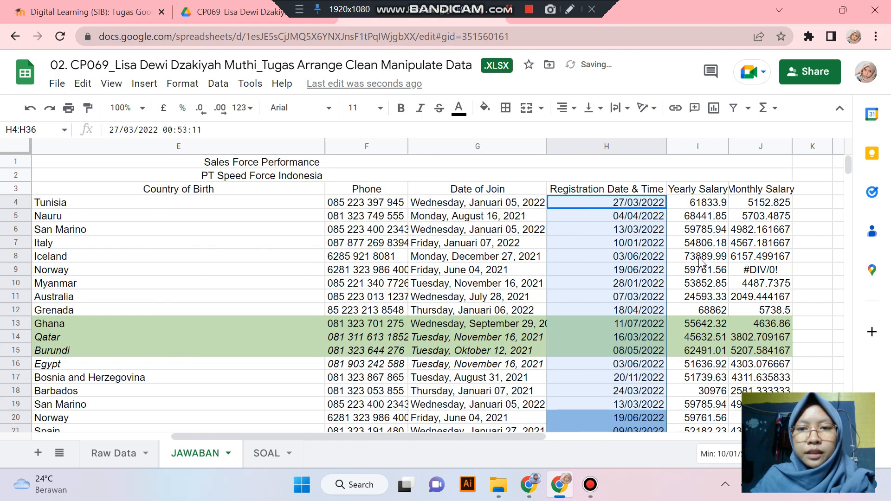
- Check the converted dates in H4:H17 and Date of Join G8, then view SOAL
click(699, 242)
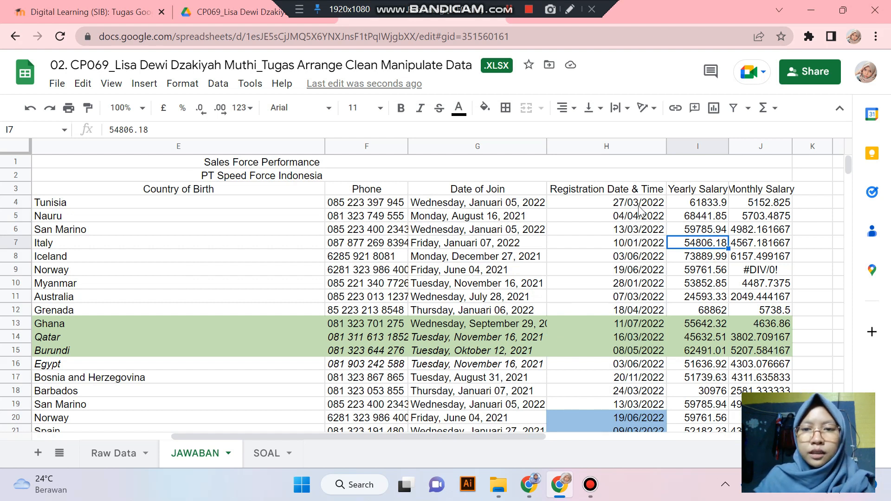
drag(639, 207, 618, 378)
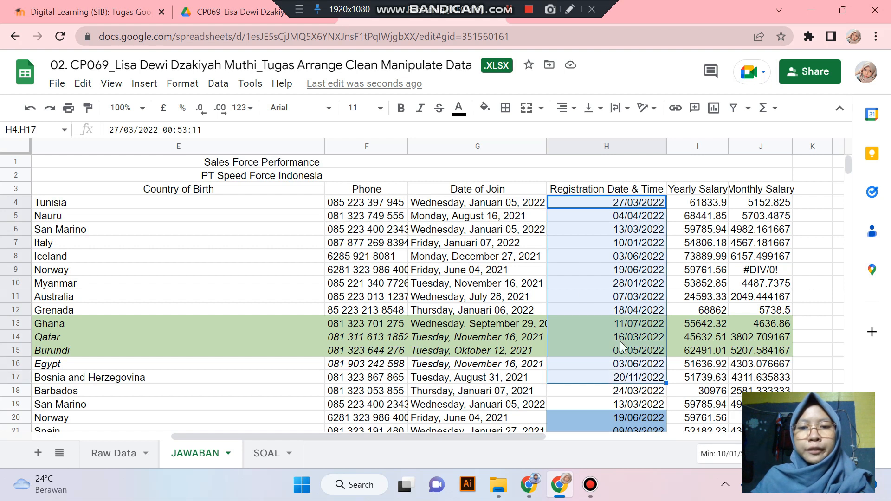
click(450, 256)
click(260, 452)
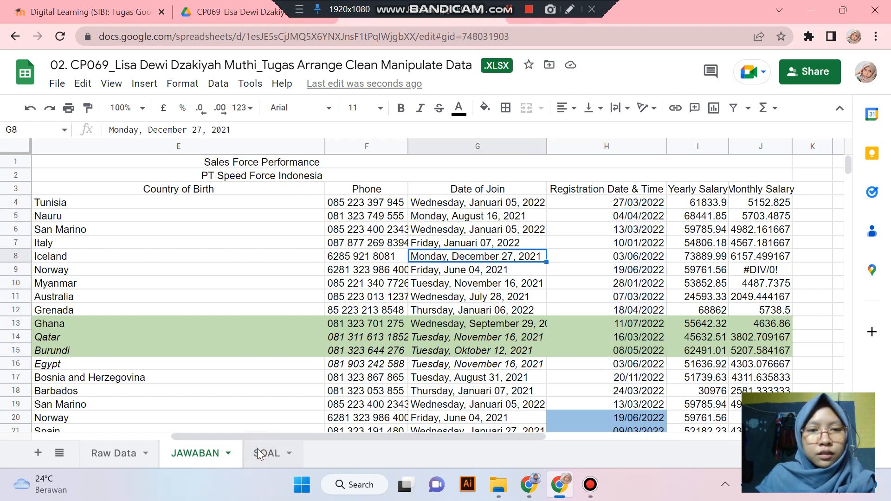
- Read the SOAL Salary rule requiring $ formatting, then return to JAWABAN
click(125, 255)
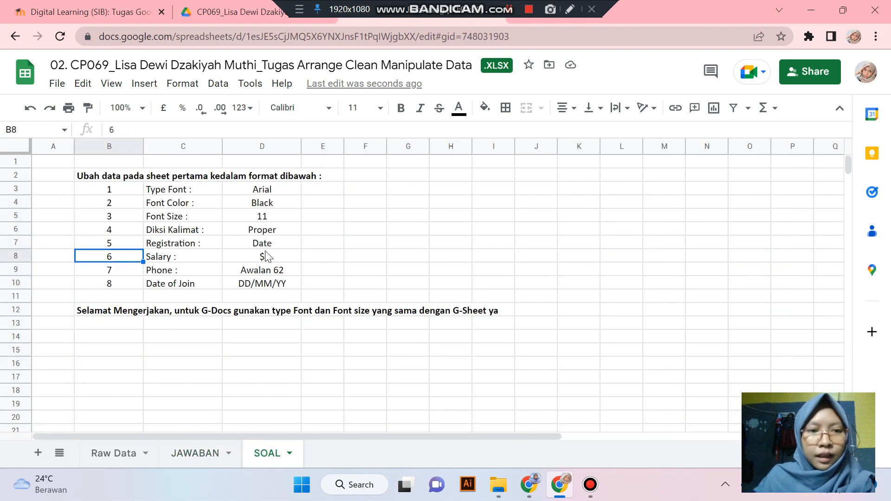
click(261, 258)
click(179, 258)
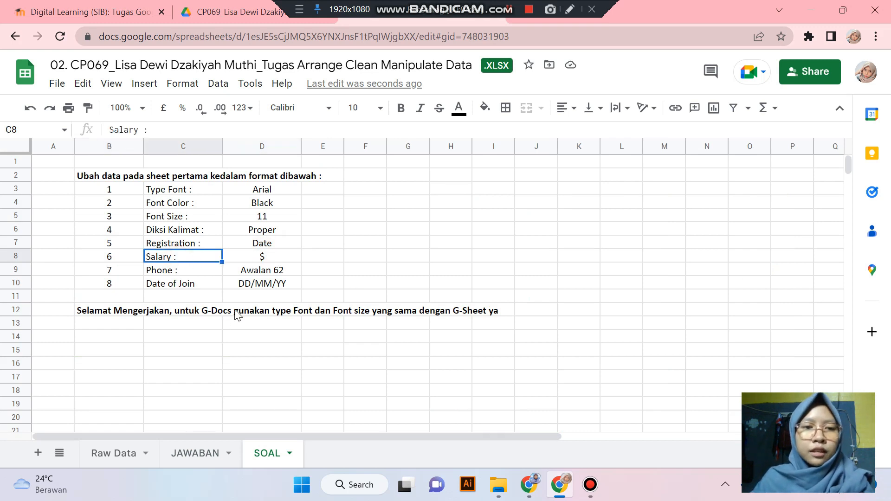
click(260, 258)
click(204, 455)
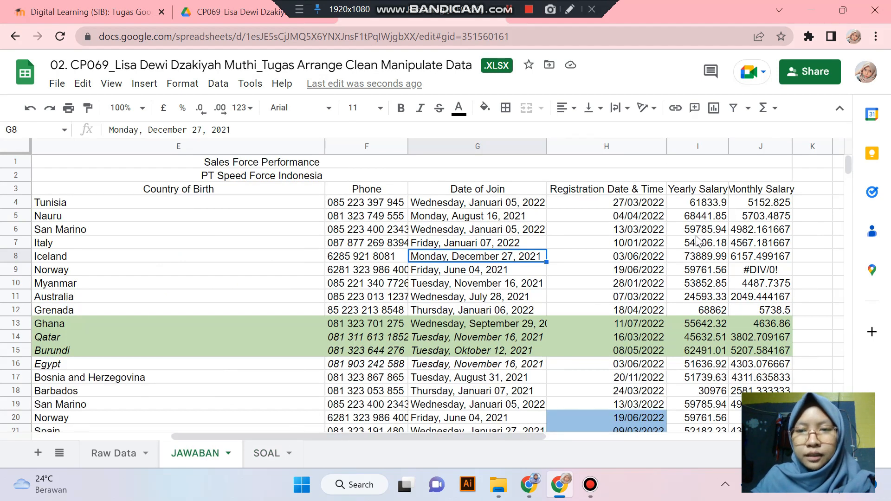
- Select columns I and J holding Yearly Salary and Monthly Salary
drag(529, 438, 566, 429)
drag(709, 150, 809, 146)
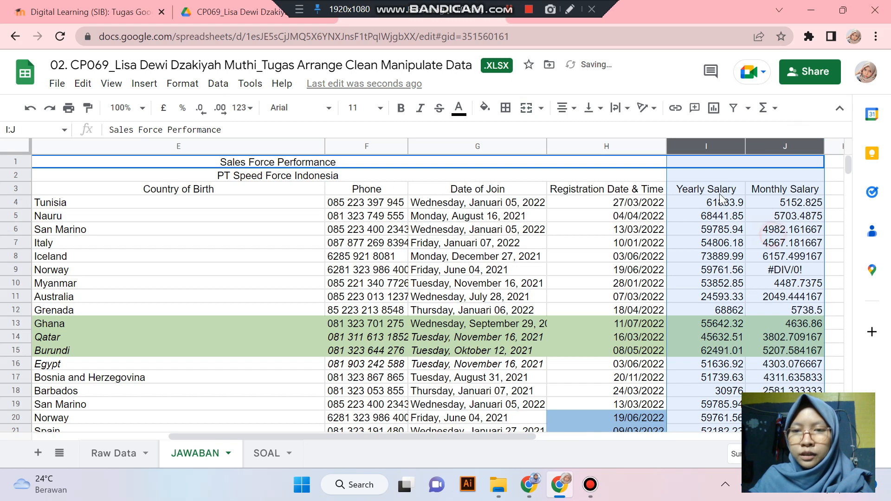
click(784, 230)
drag(707, 188, 784, 229)
drag(782, 306, 777, 299)
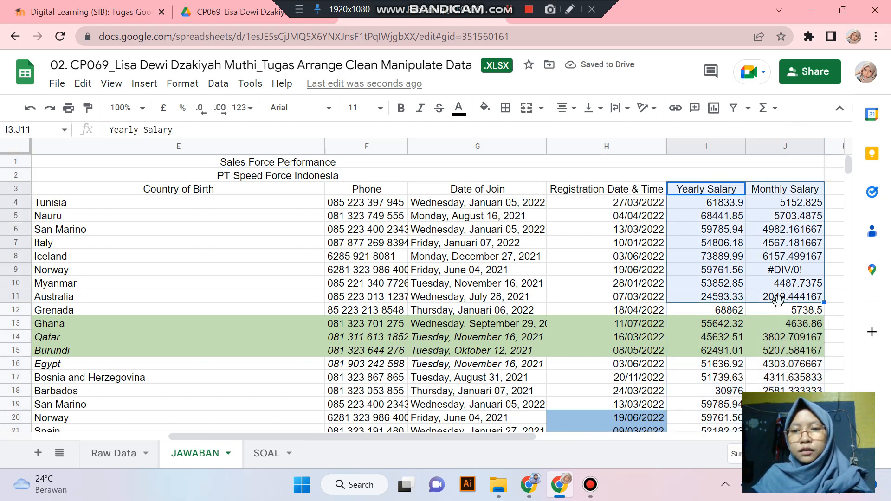
click(724, 230)
drag(722, 145, 783, 156)
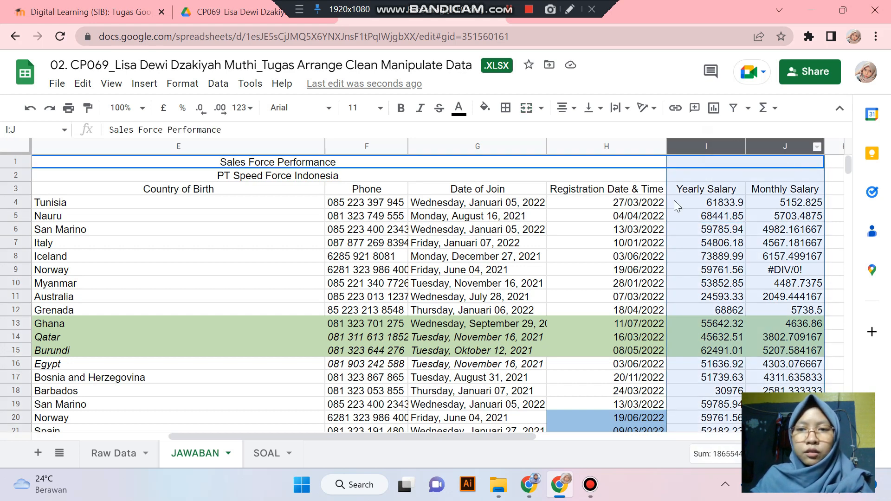
- Apply US Dollar custom currency to the salary columns, e.g. $61,833.90
click(181, 84)
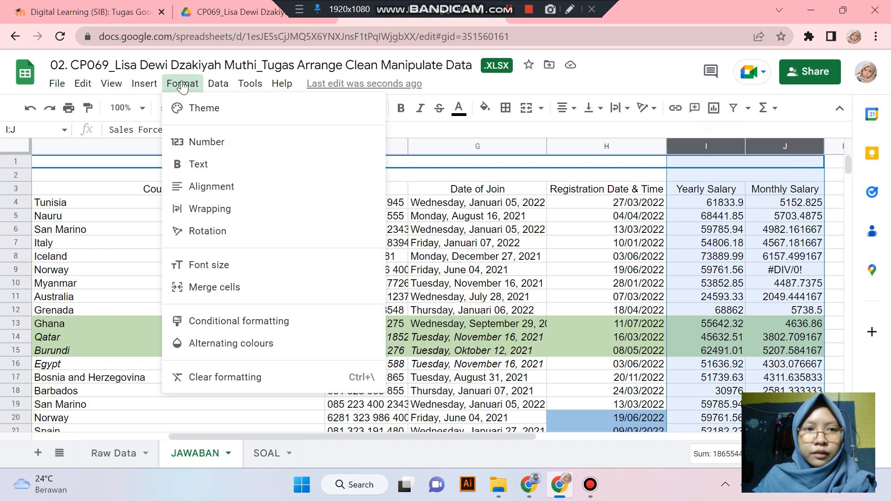
click(227, 145)
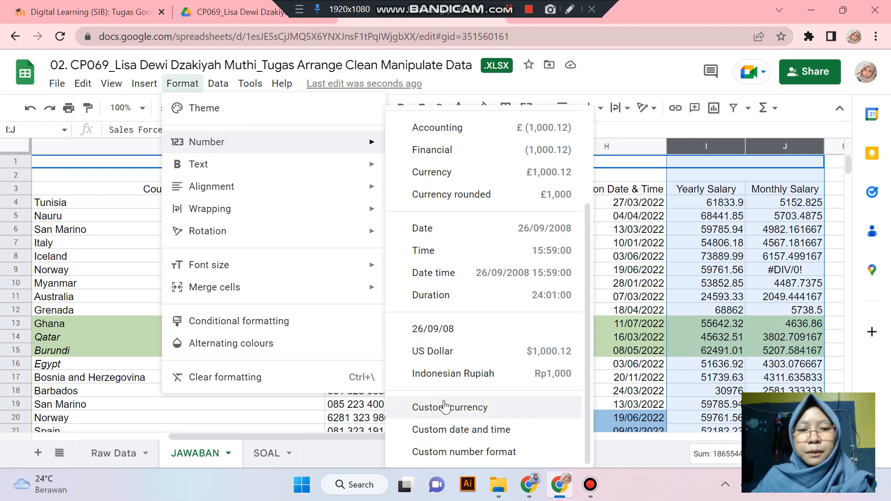
click(464, 410)
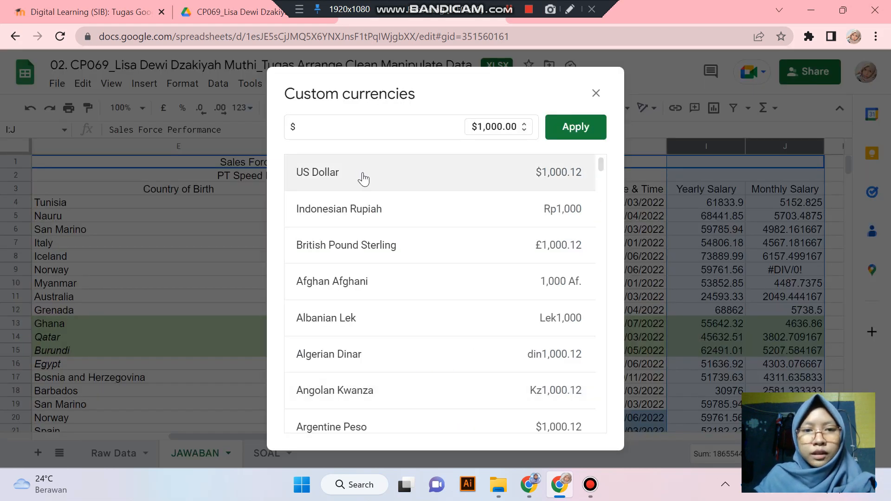
scroll(404, 218, down, 2)
scroll(371, 232, up, 2)
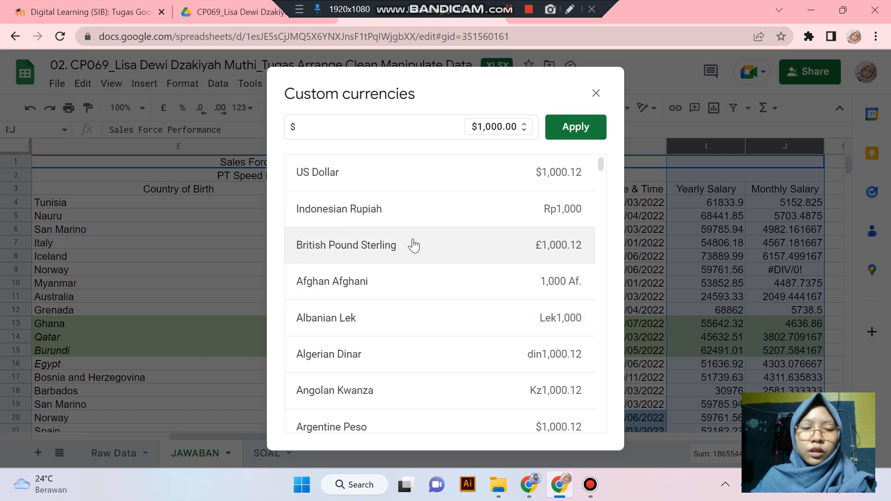
scroll(410, 244, down, 15)
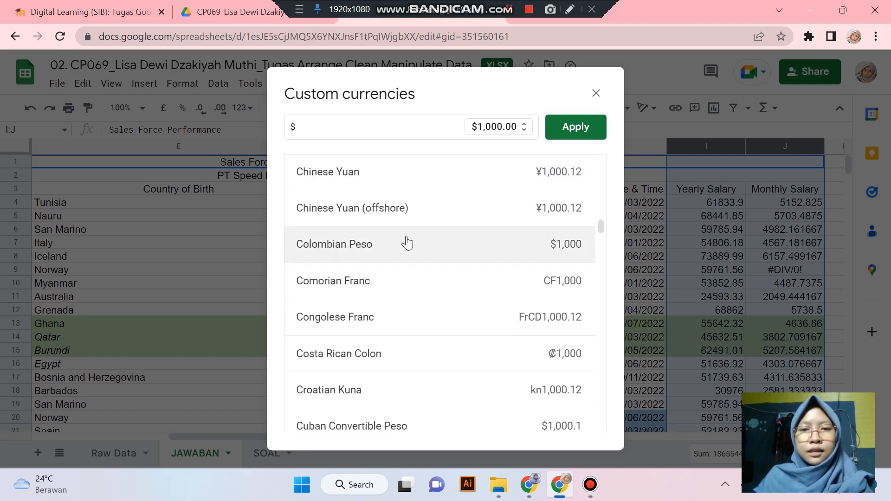
scroll(407, 242, up, 15)
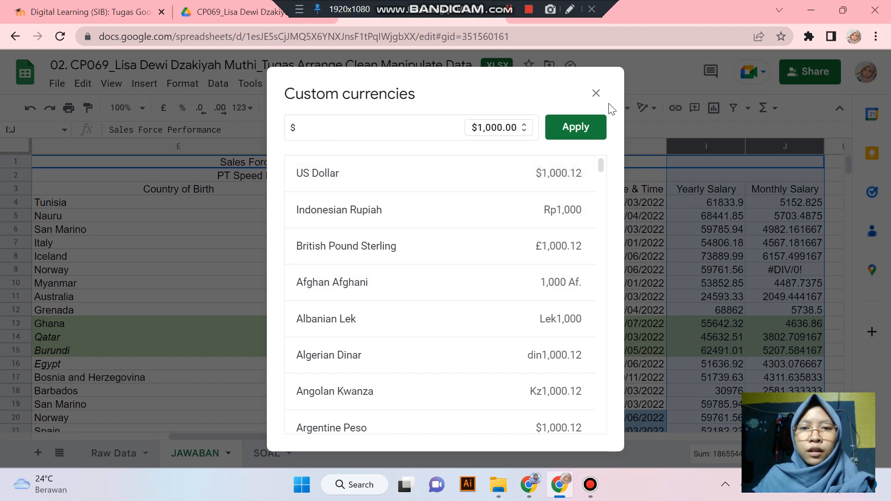
click(582, 121)
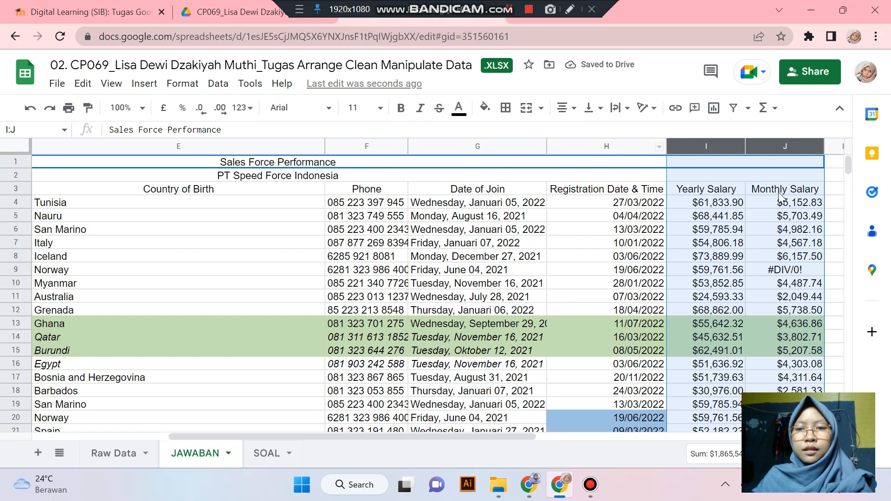
click(718, 206)
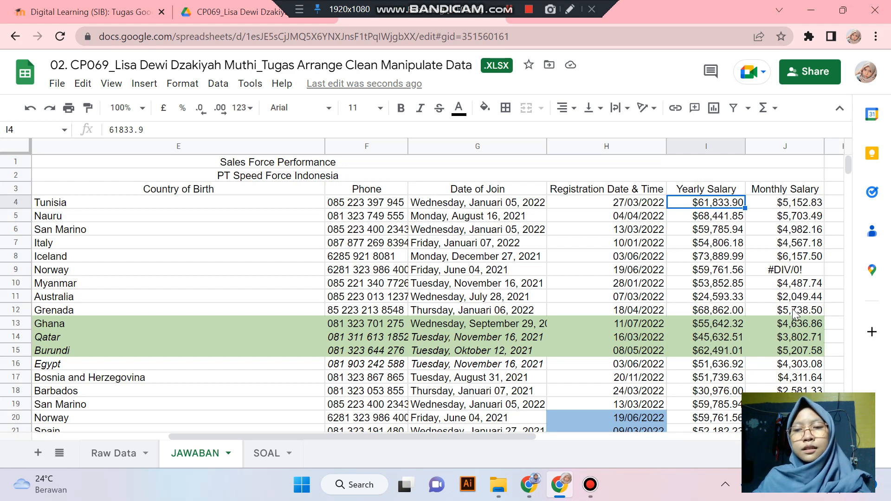
scroll(795, 313, down, 7)
scroll(761, 285, up, 7)
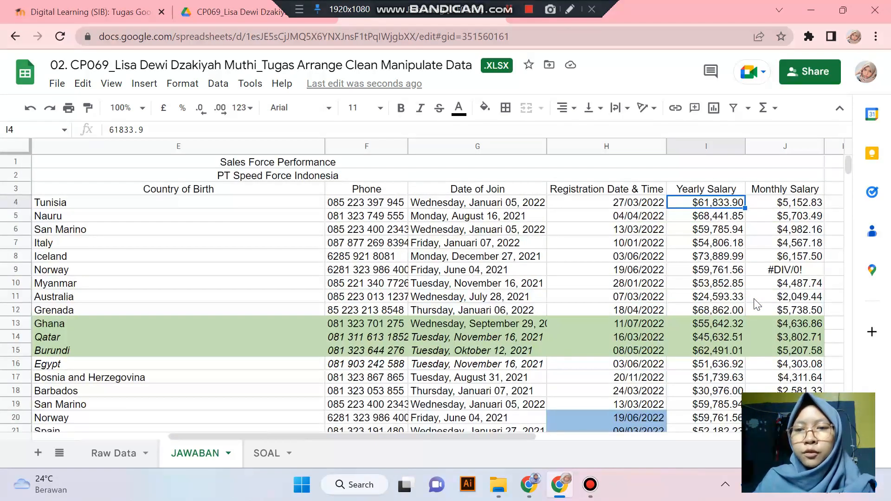
- Read SOAL item 7, the Phone rule requiring the 62 prefix
click(267, 454)
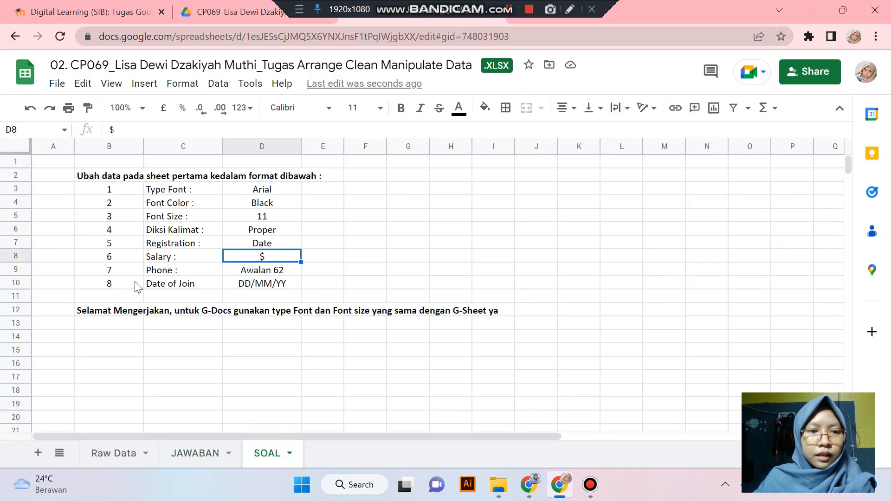
click(113, 272)
click(167, 273)
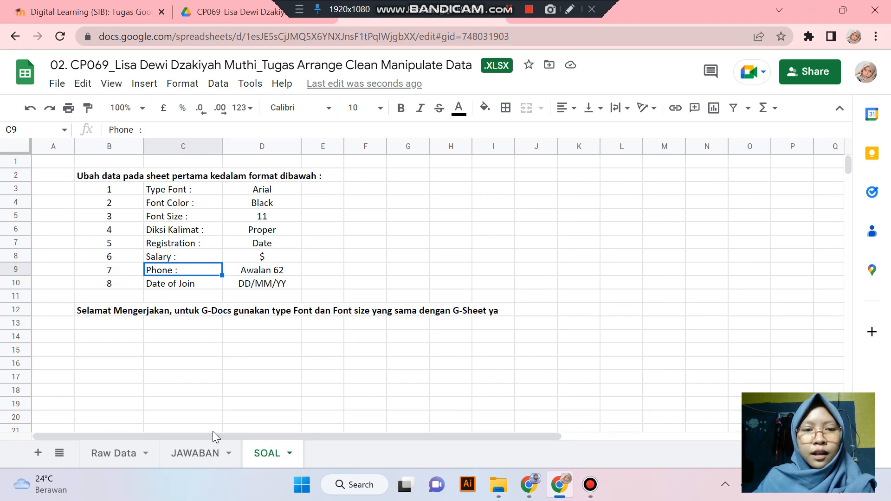
- On JAWABAN, begin a =REPLACE( formula in phone cell F4
click(196, 453)
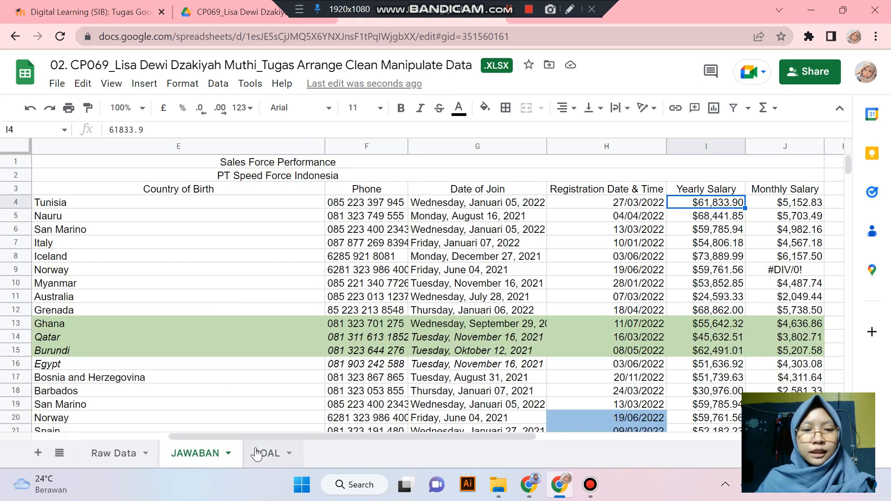
click(260, 453)
click(225, 452)
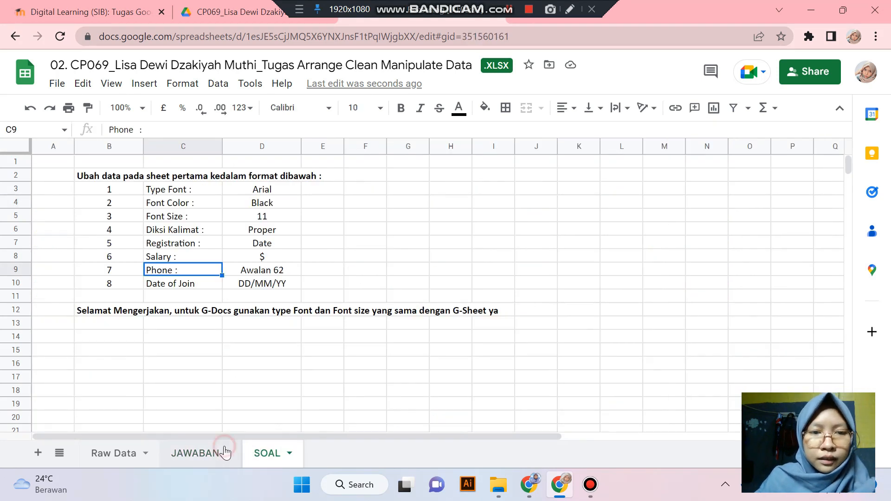
drag(270, 439, 256, 439)
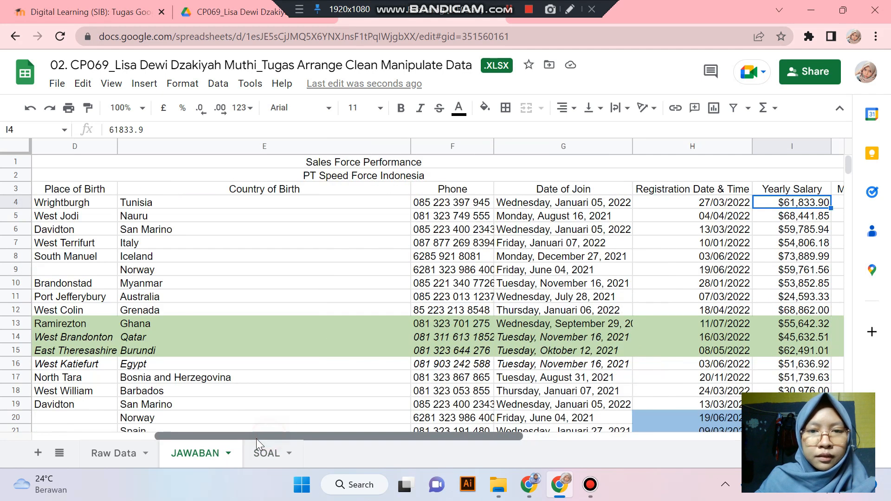
click(447, 204)
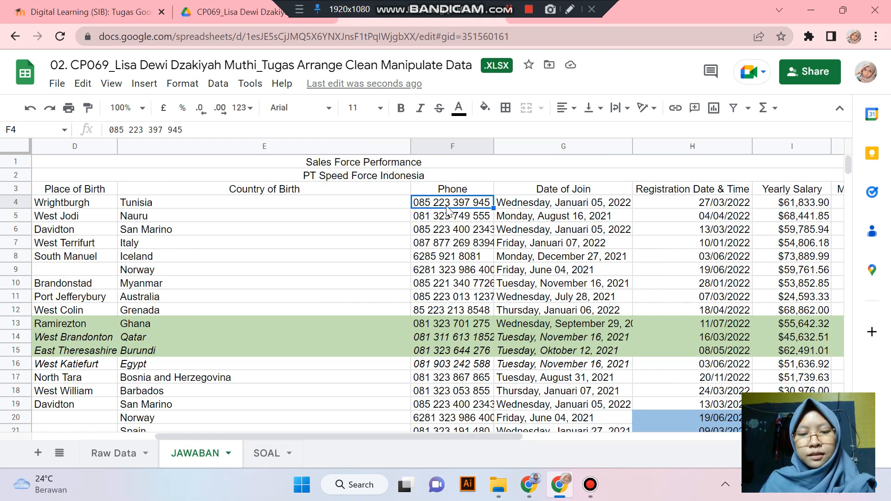
text(=)
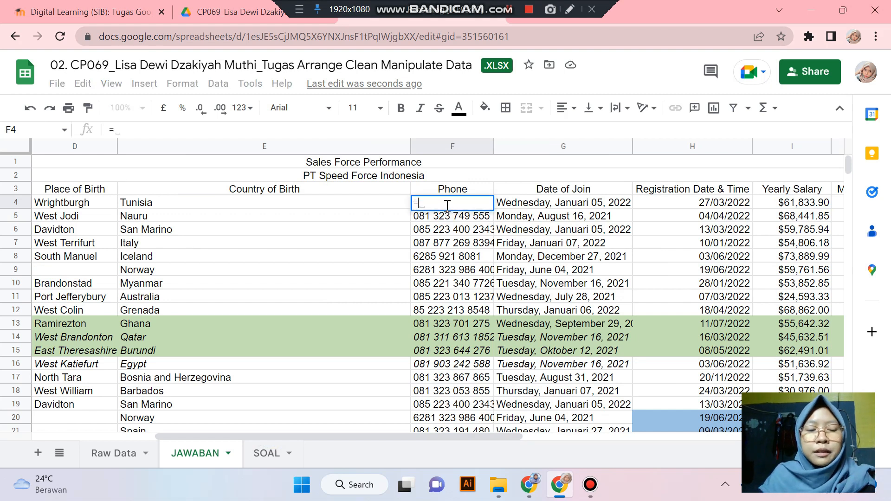
text(REPLACE()
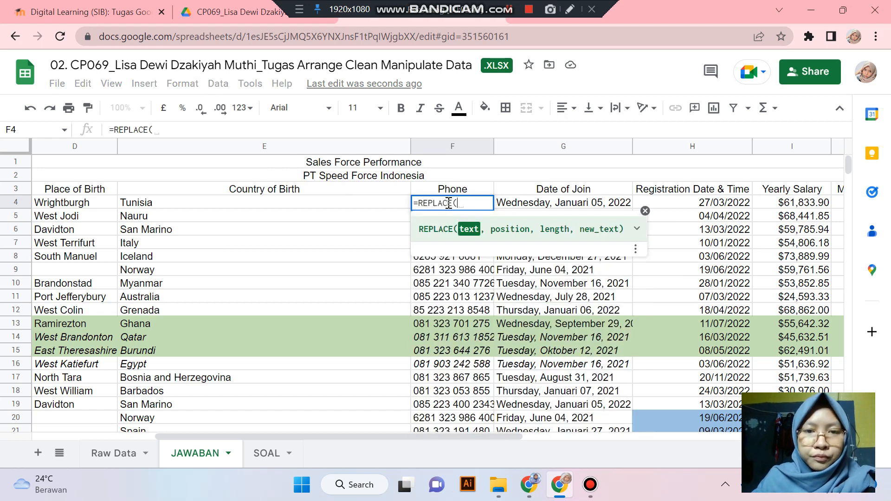
- Complete =REPLACE('Raw Data'!F4,1,1,"62") in F4 so the number starts with 62
click(132, 449)
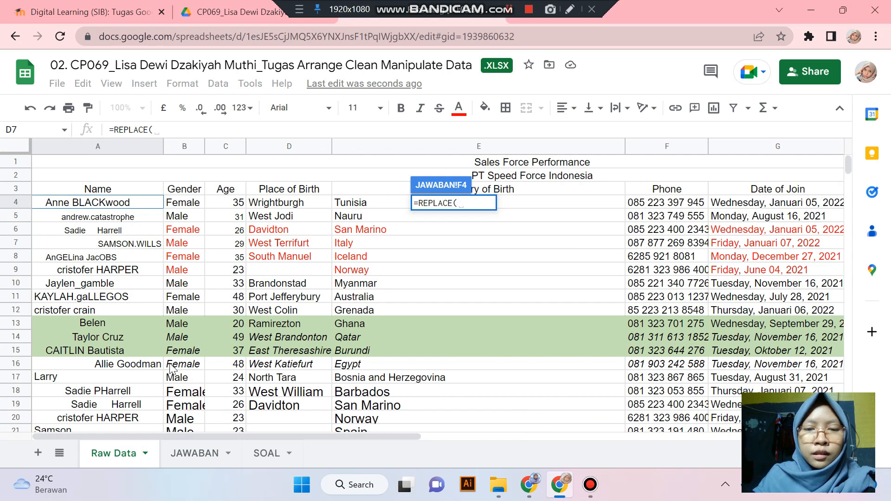
click(666, 205)
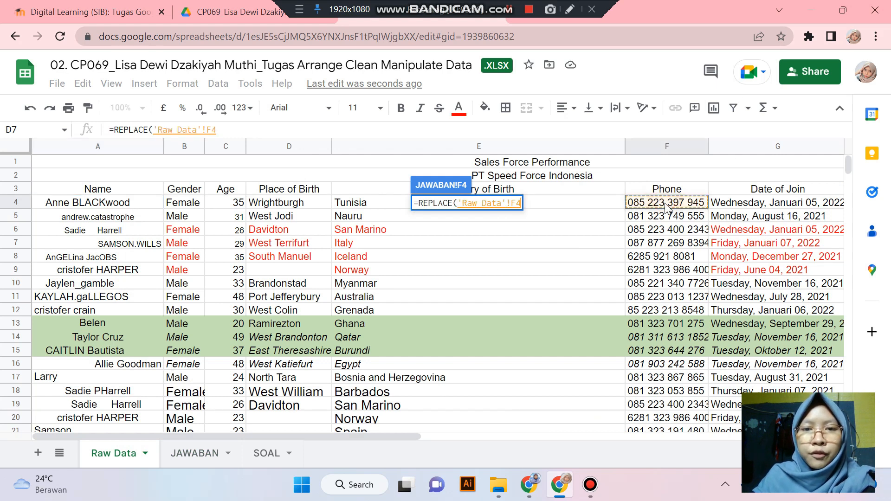
text(;)
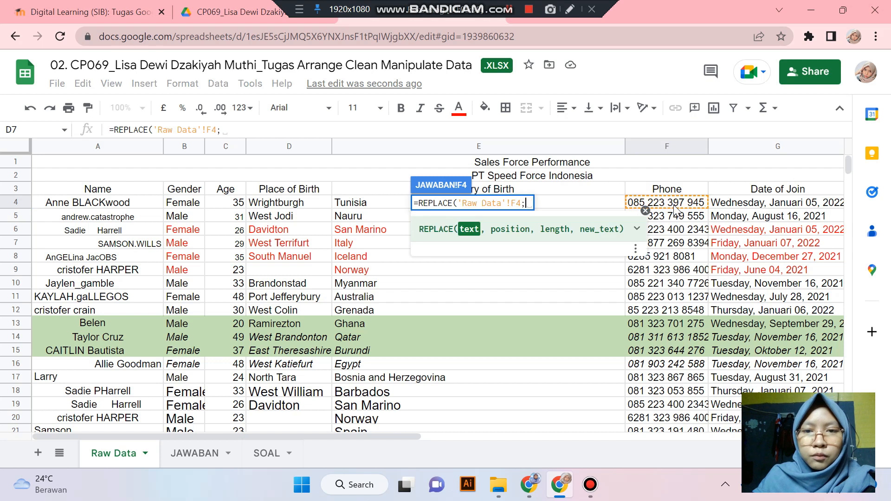
text(1)
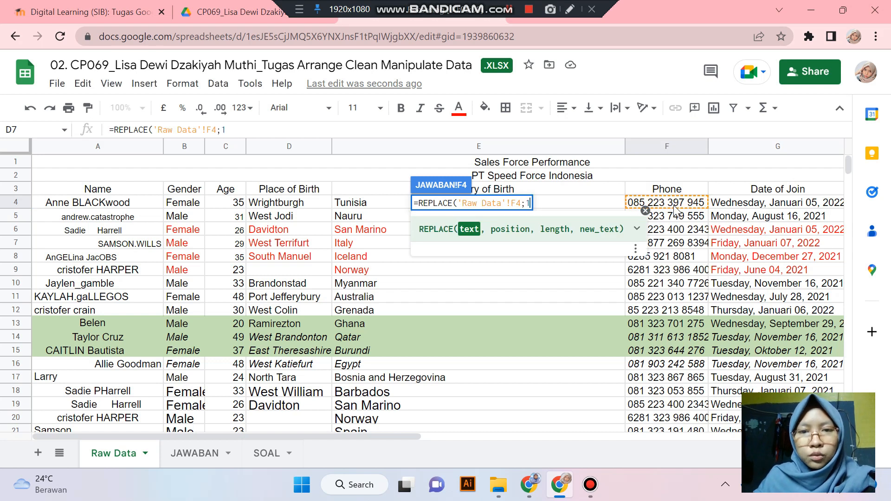
text(;1)
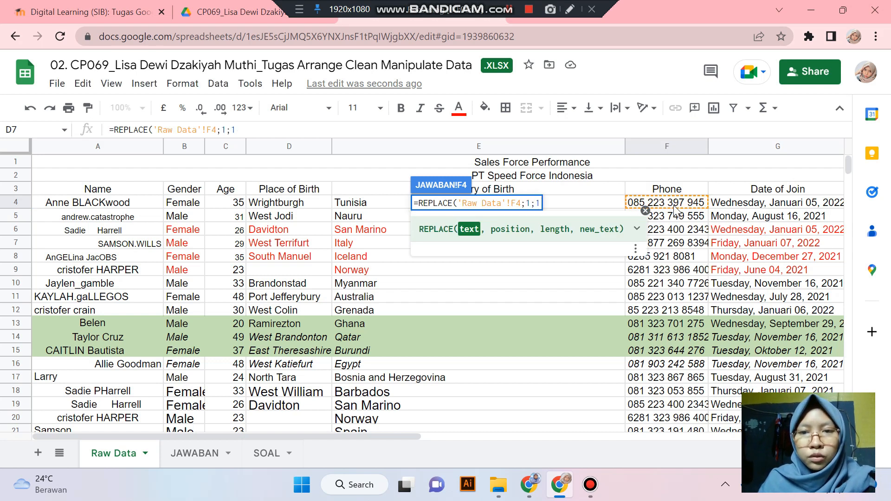
key(BackSpace)
key(BackSpace)
key(BackSpace)
key(BackSpace)
text(,1,1)
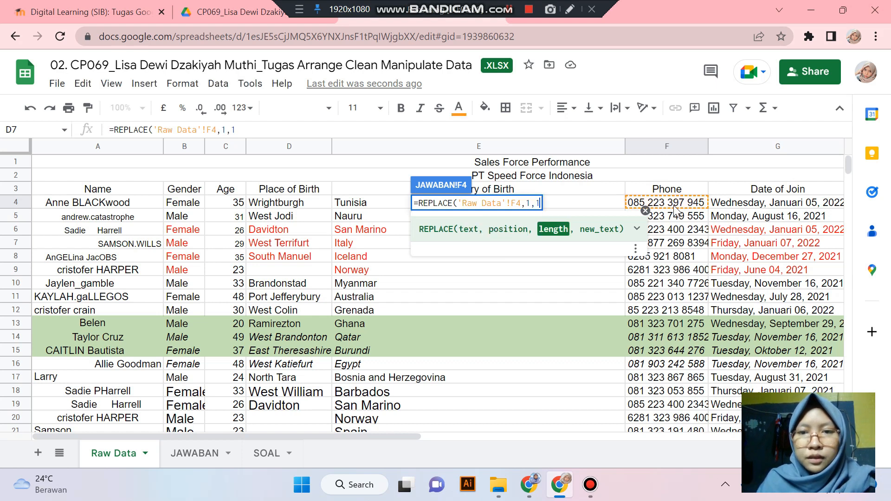
text(,)
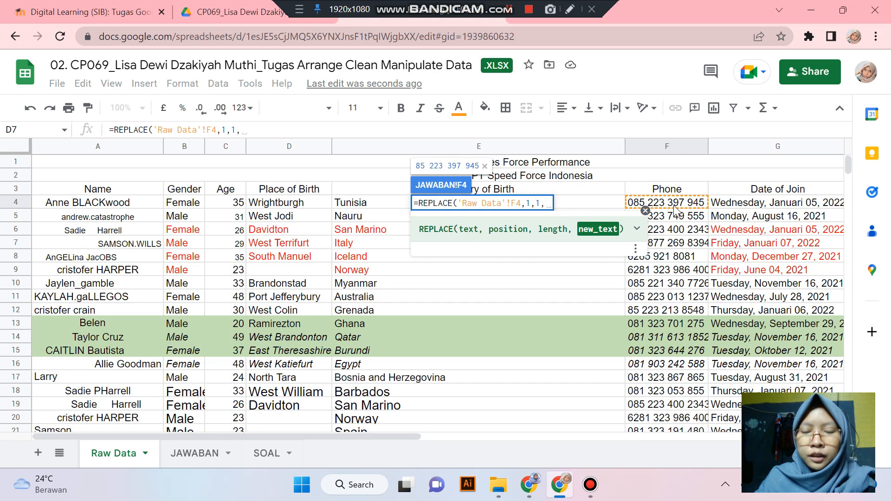
text("62"))
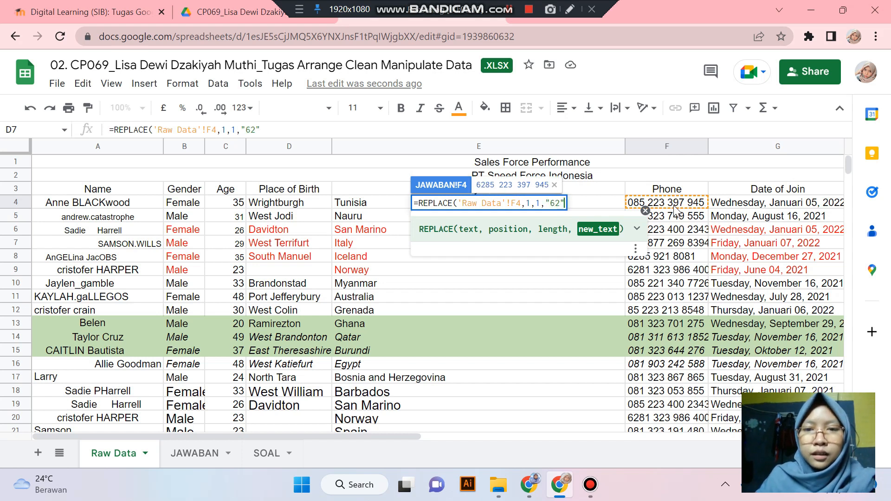
key(Return)
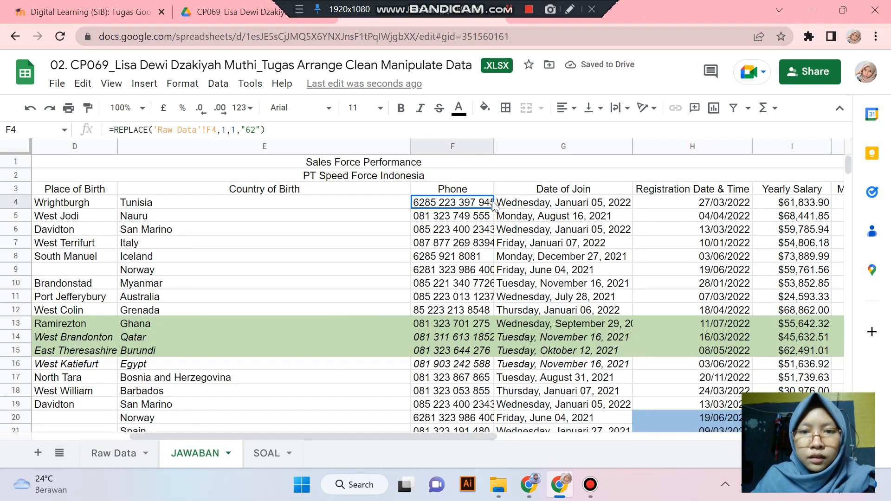
- Fill the 62-prefix phone formula down from F4 to F36
drag(494, 207, 482, 344)
scroll(488, 297, down, 7)
scroll(478, 334, up, 7)
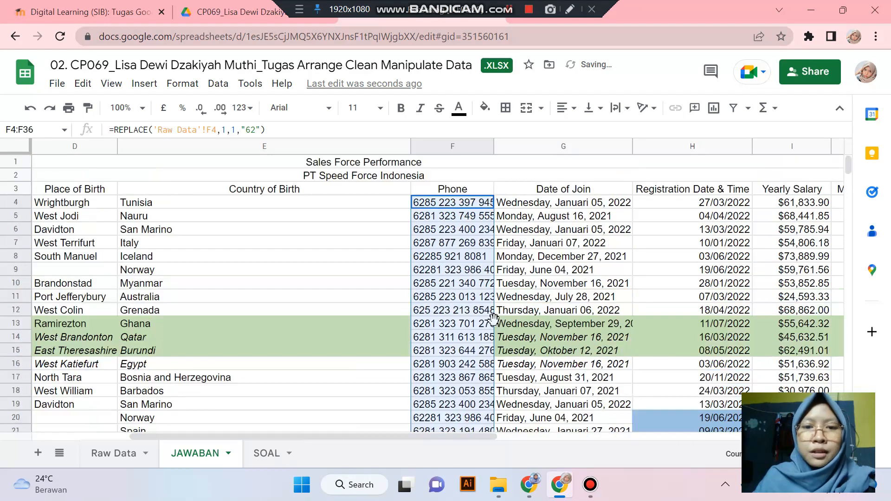
click(464, 301)
click(528, 271)
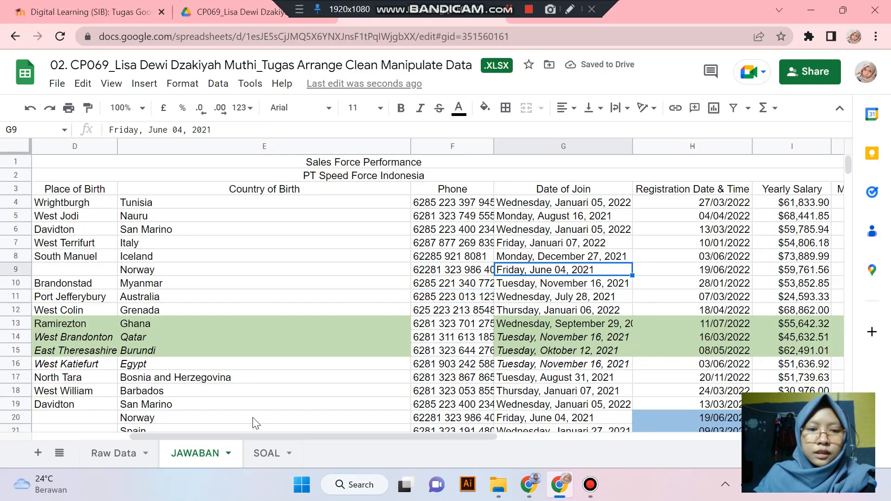
click(263, 454)
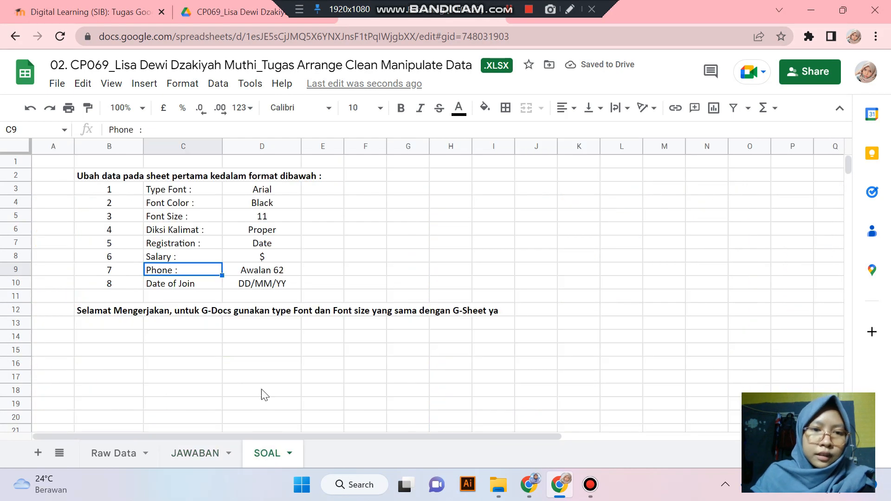
click(195, 286)
click(255, 287)
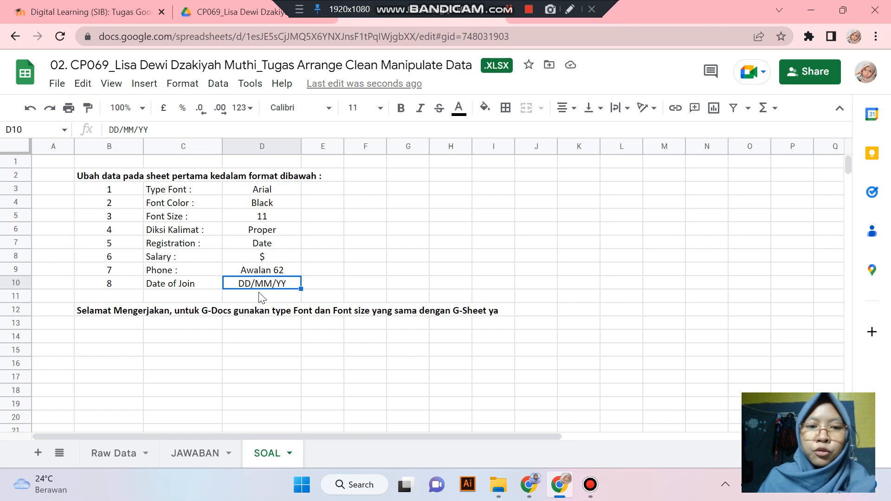
click(197, 453)
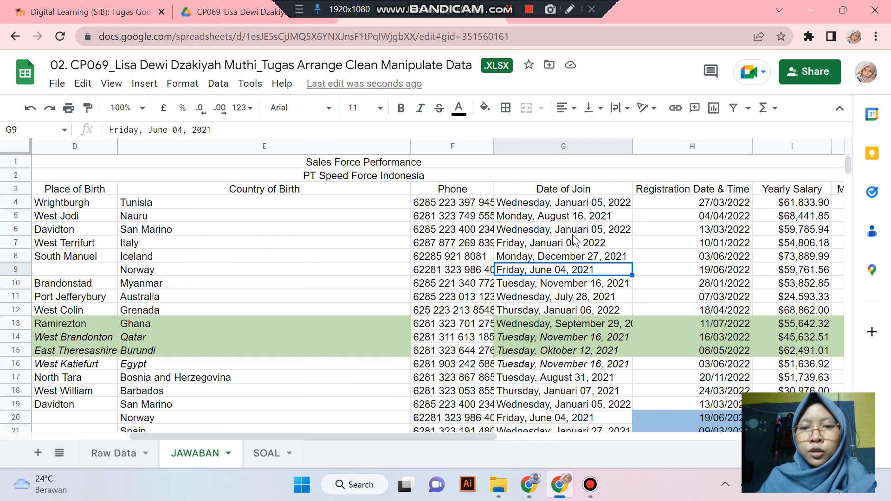
click(575, 217)
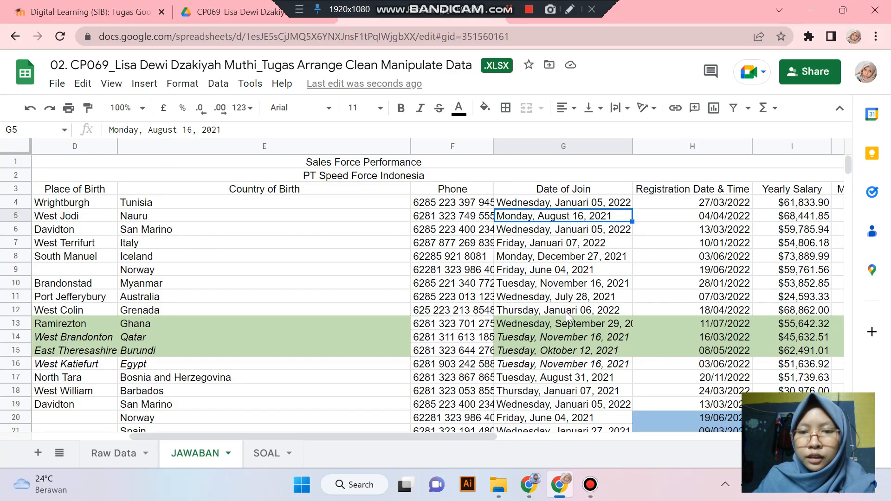
scroll(567, 302, down, 1)
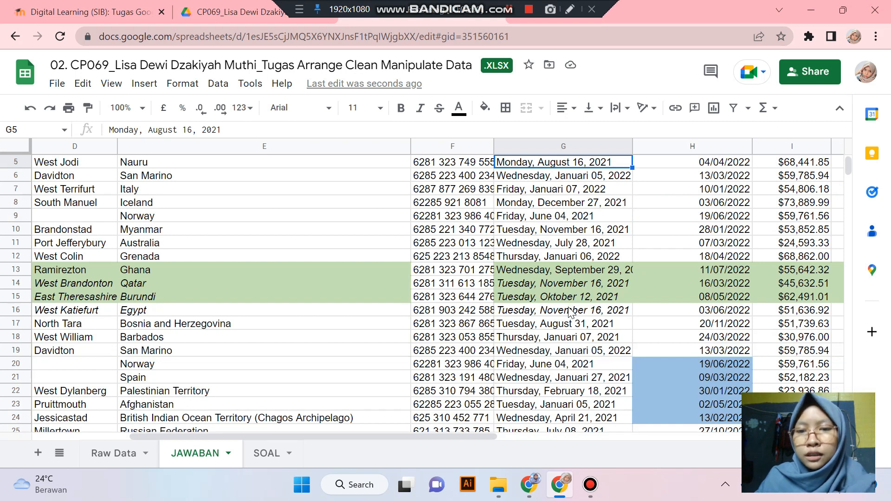
scroll(571, 316, up, 2)
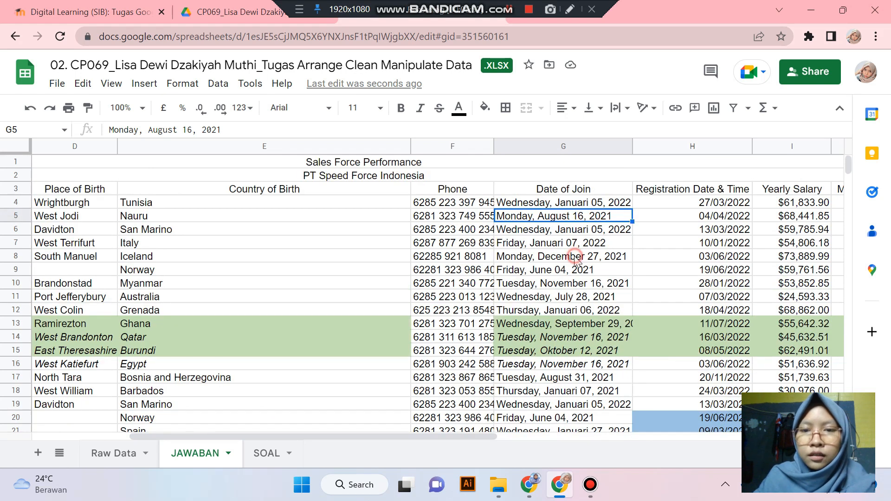
click(576, 256)
click(567, 297)
click(565, 311)
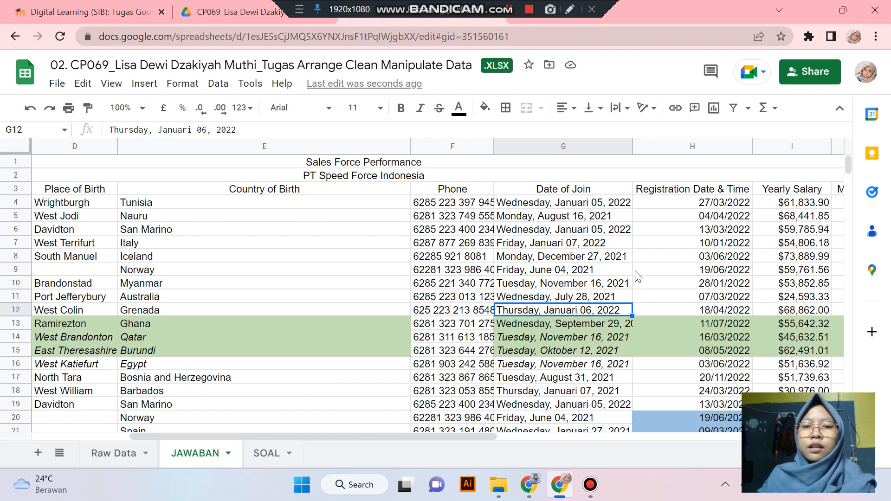
drag(584, 202, 580, 391)
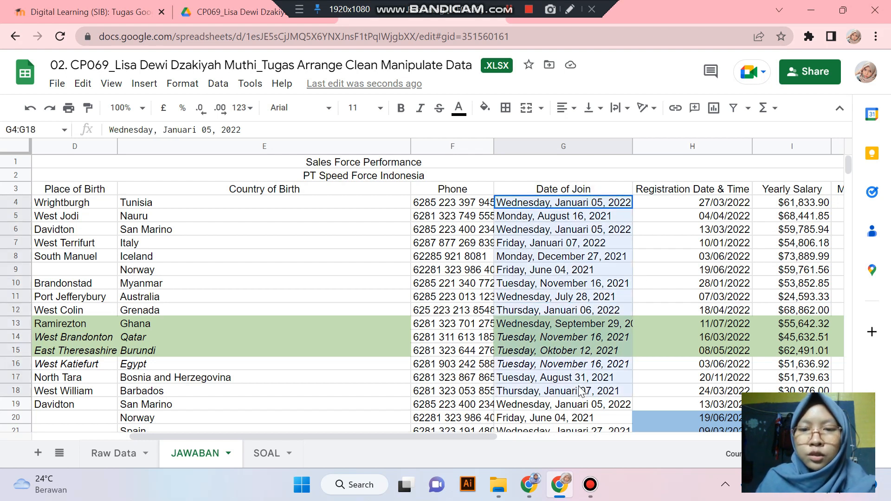
click(588, 300)
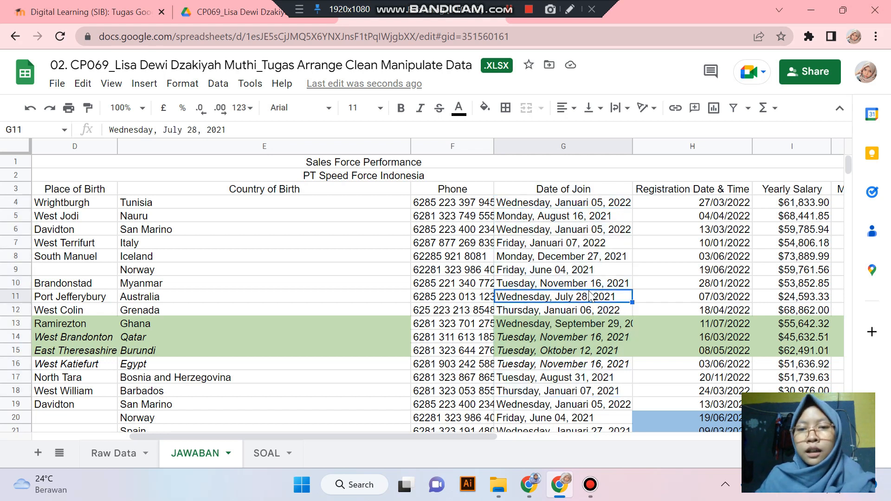
click(567, 150)
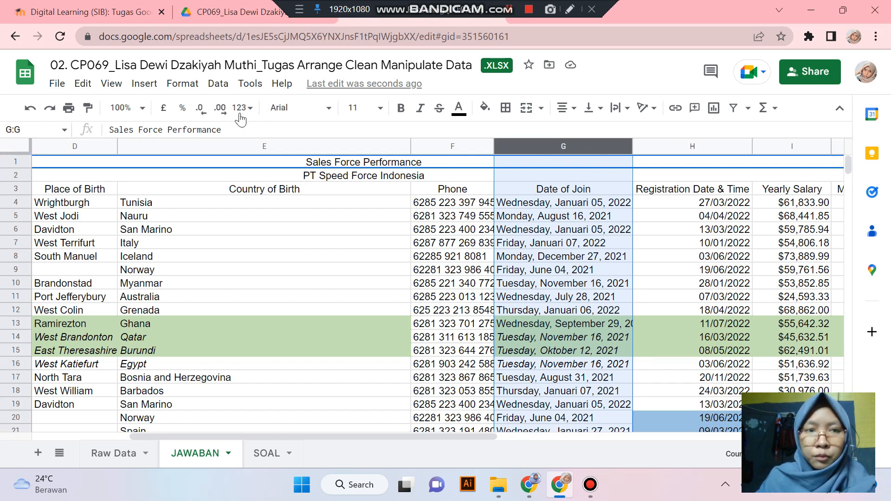
click(183, 84)
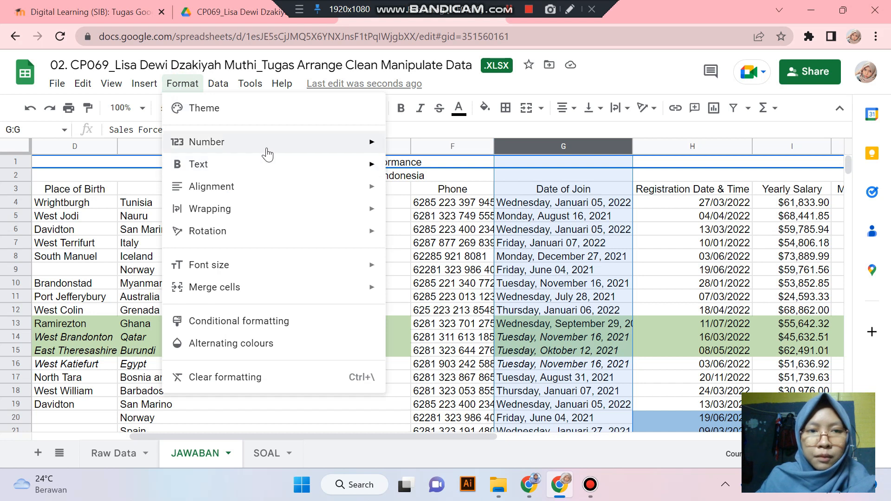
mouse_move(266, 145)
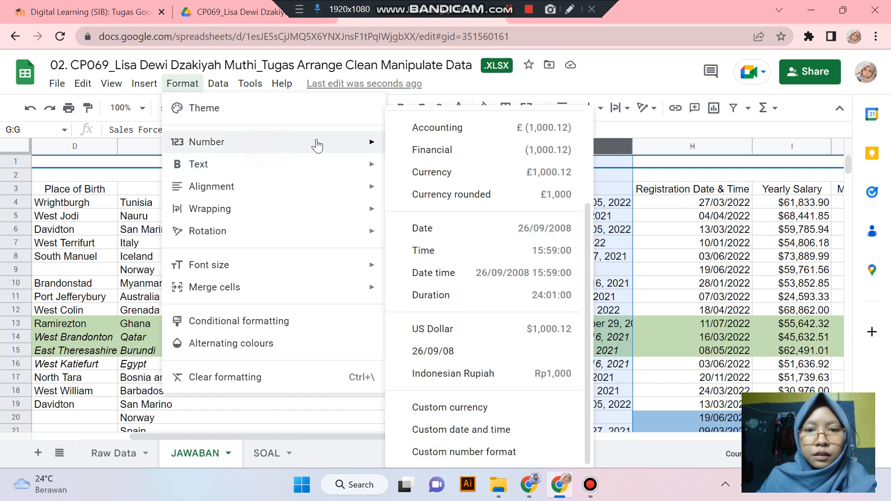
click(457, 228)
click(560, 204)
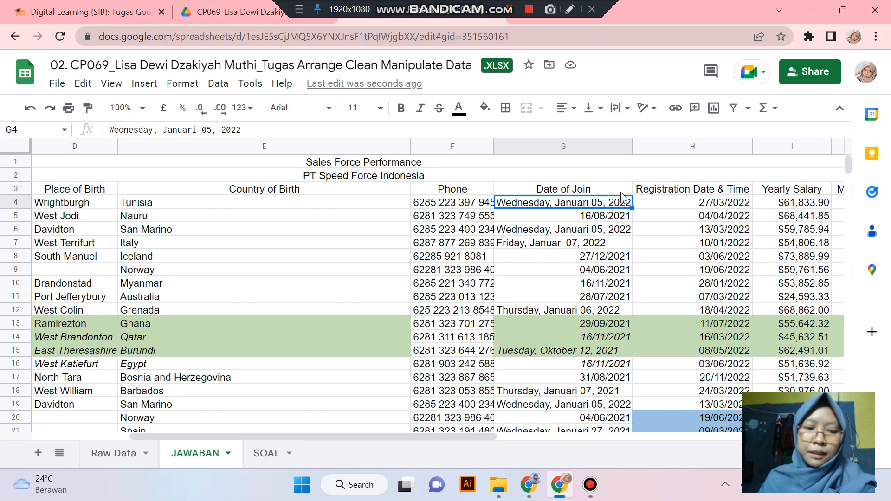
key(ctrl+z)
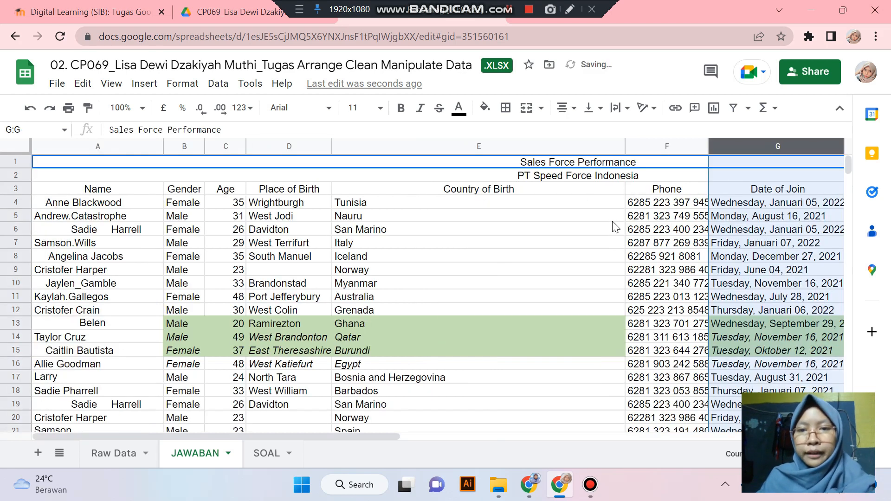
click(396, 369)
drag(378, 436, 467, 437)
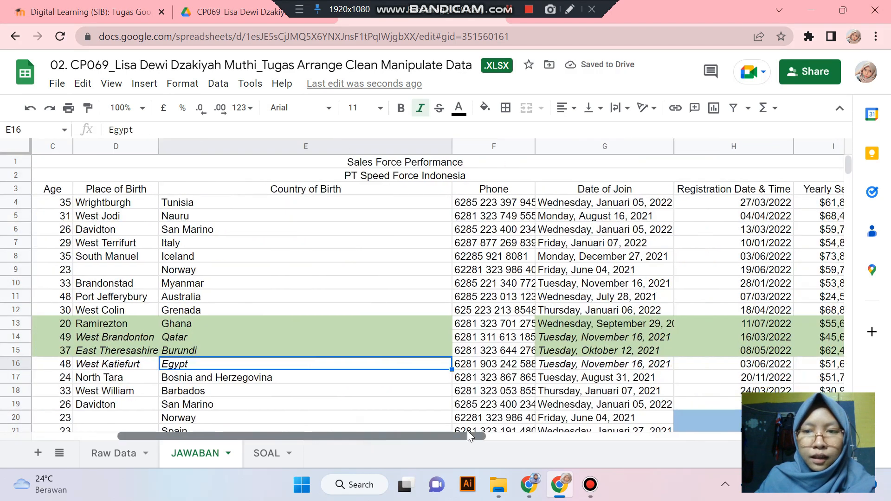
click(621, 207)
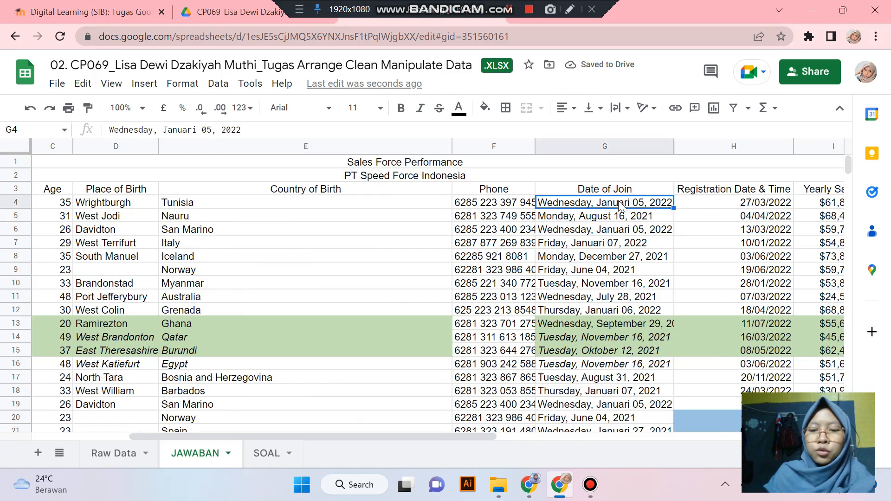
- Enter =GOOGLETRANSLATE('Raw Data'!G4,"id","en") in JAWABAN G4 to translate the join date
text(=)
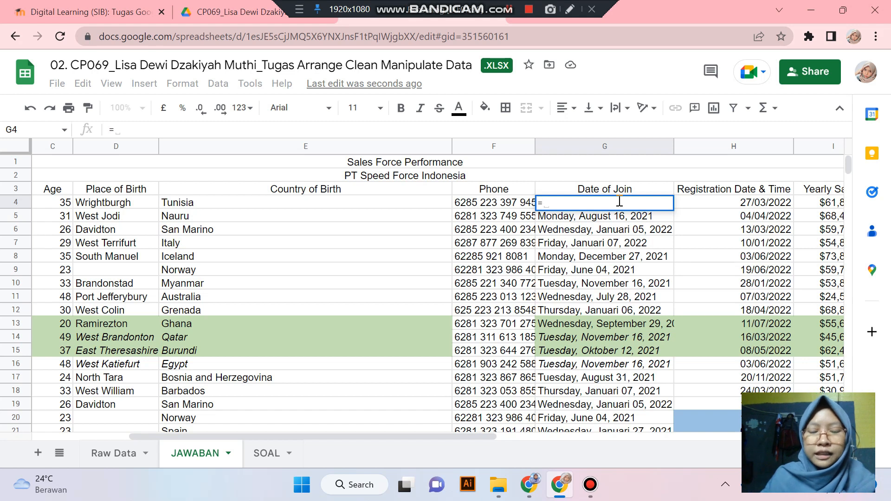
text(GOOG)
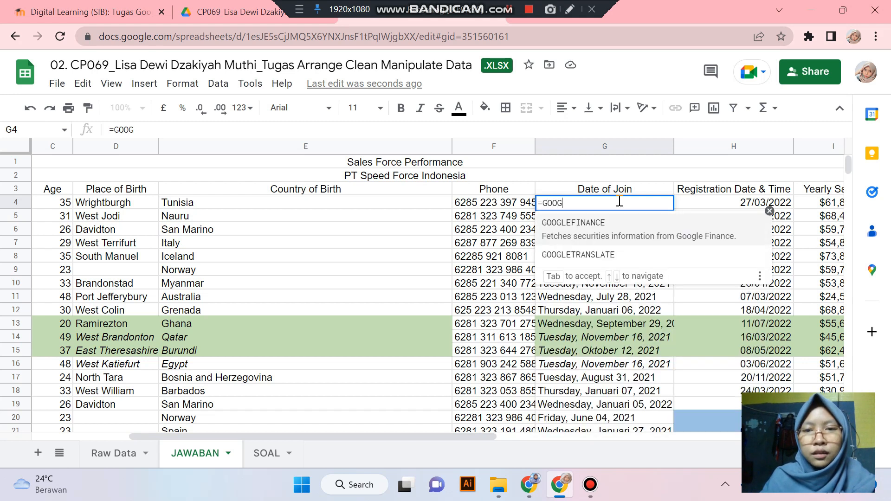
key(Down)
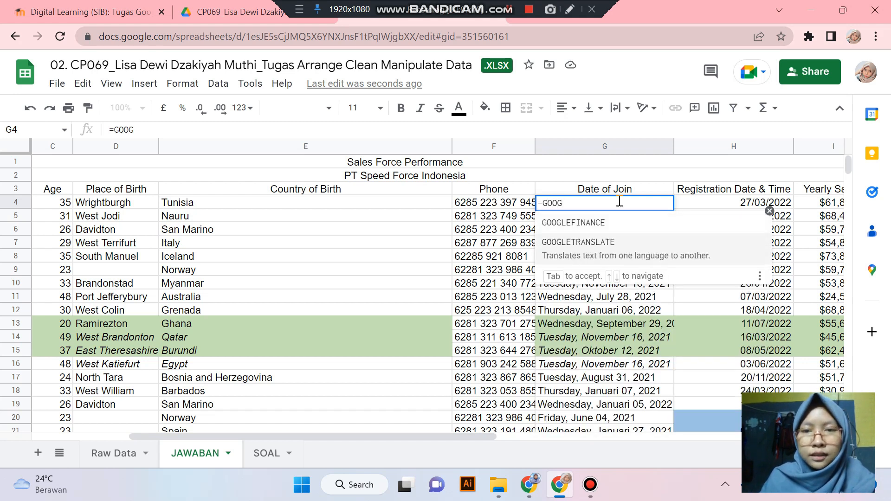
key(Tab)
text(()
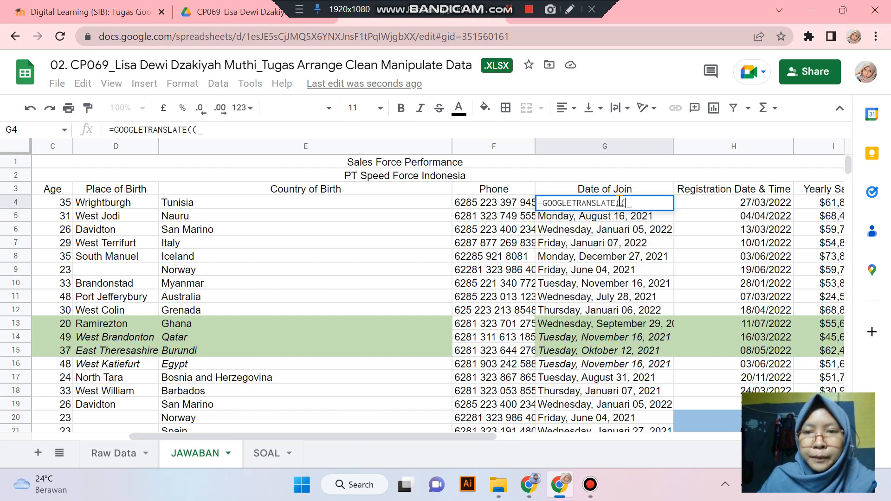
key(BackSpace)
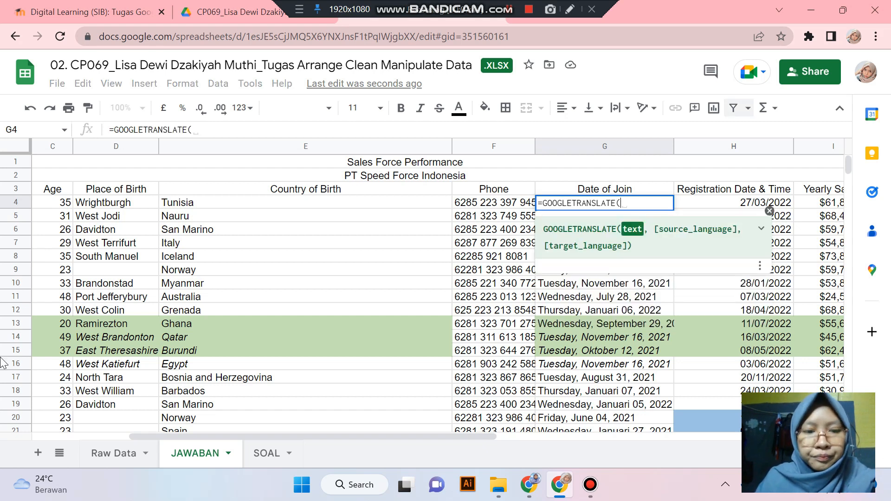
click(111, 454)
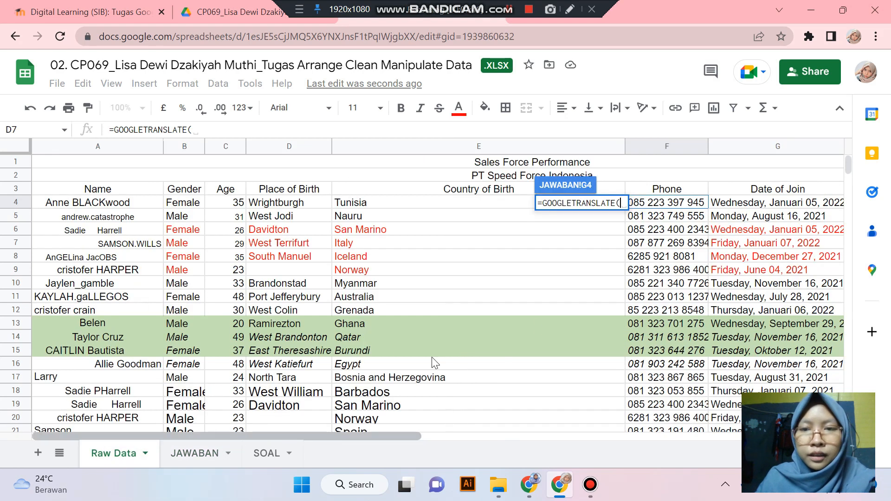
click(733, 205)
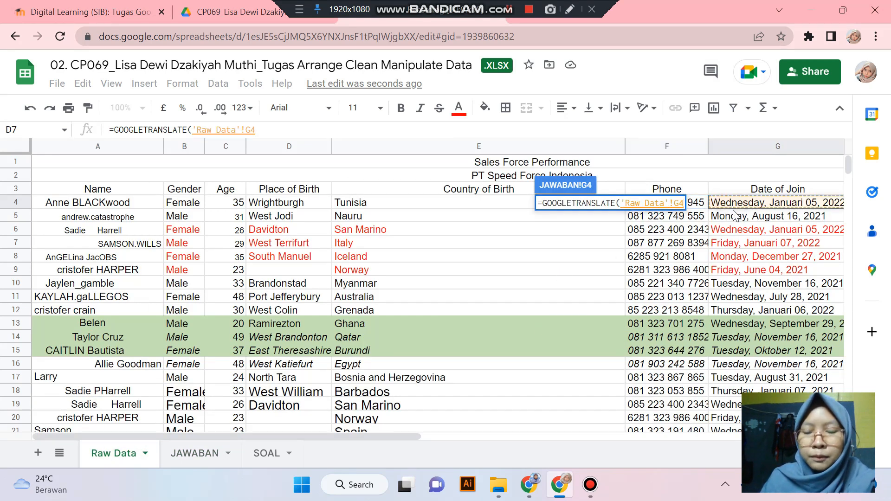
text(,)
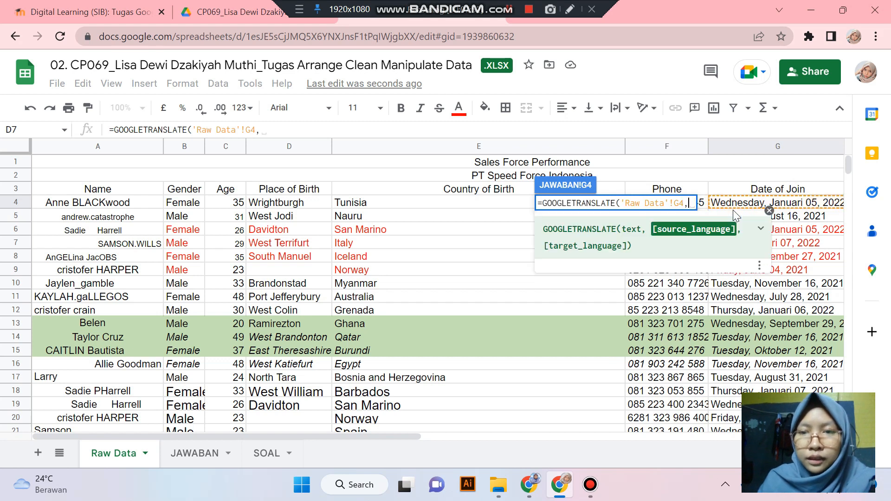
text(")
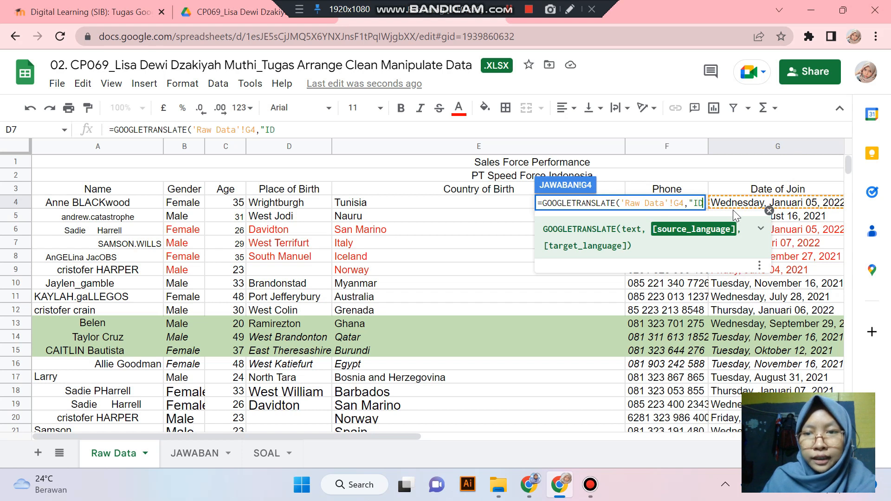
text(id", ")
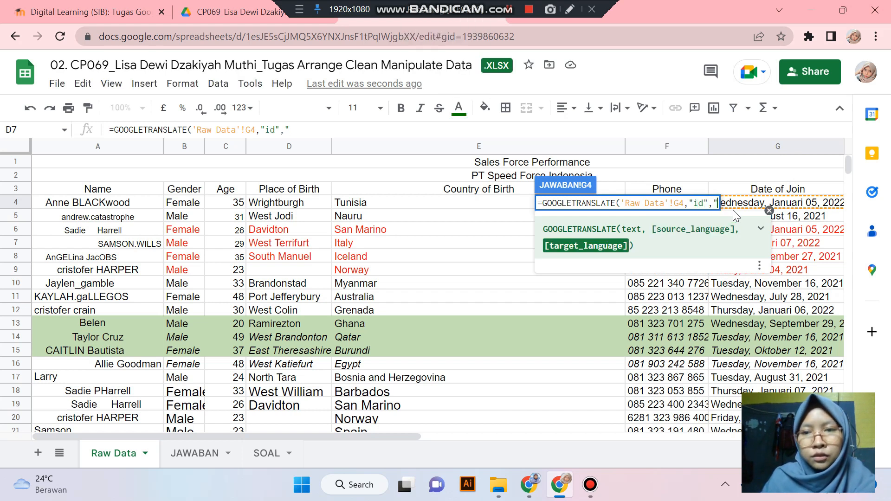
text(en)
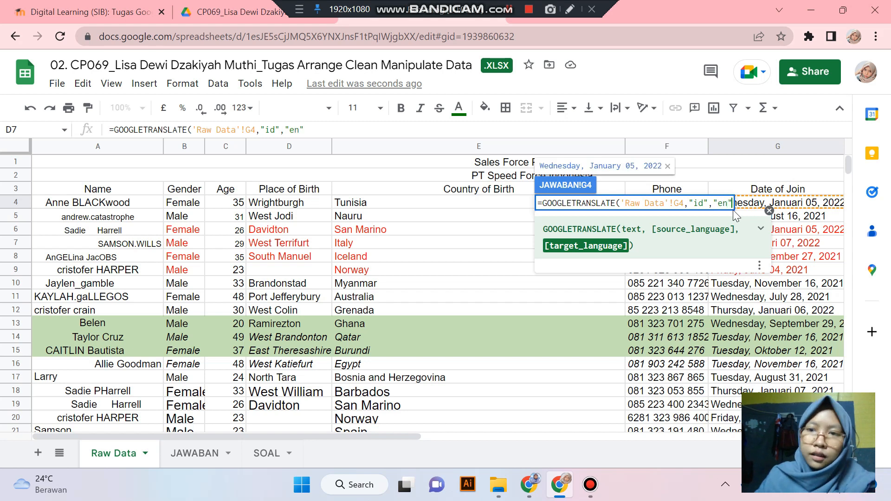
text())
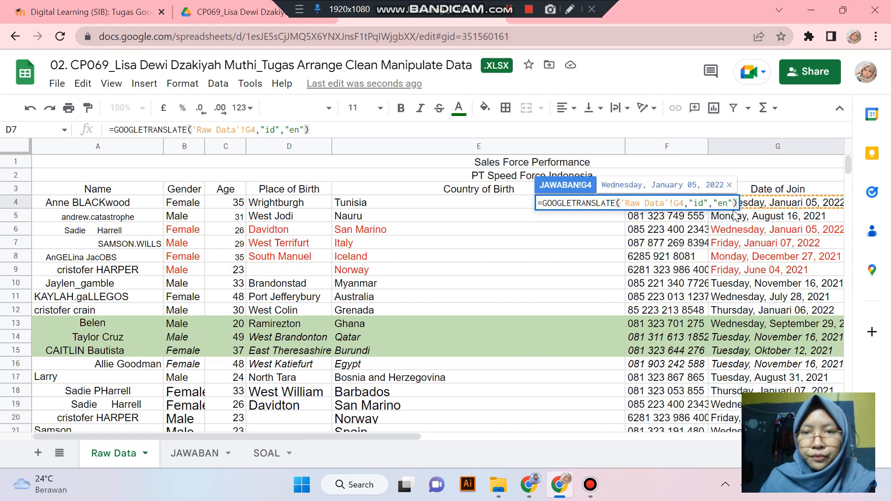
key(Return)
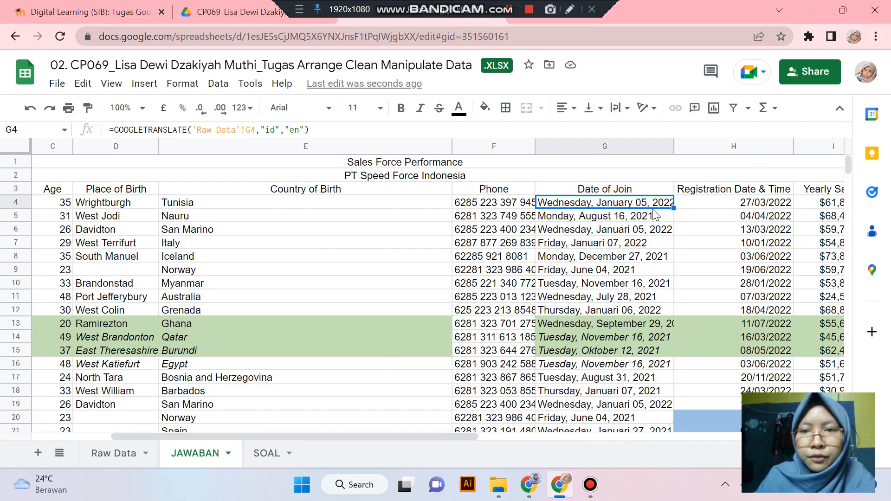
- Compare G4 with Raw Data, undo the accidental Ctrl+R change to F12, and close Find
click(124, 453)
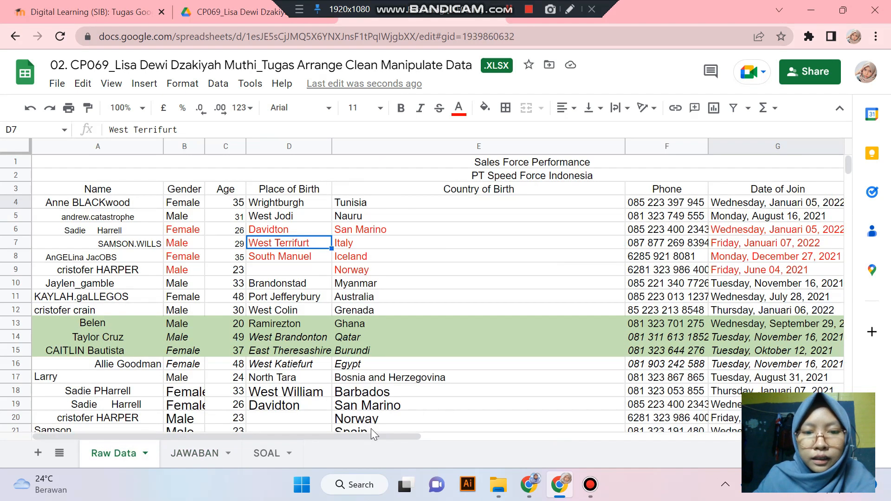
drag(403, 434, 577, 421)
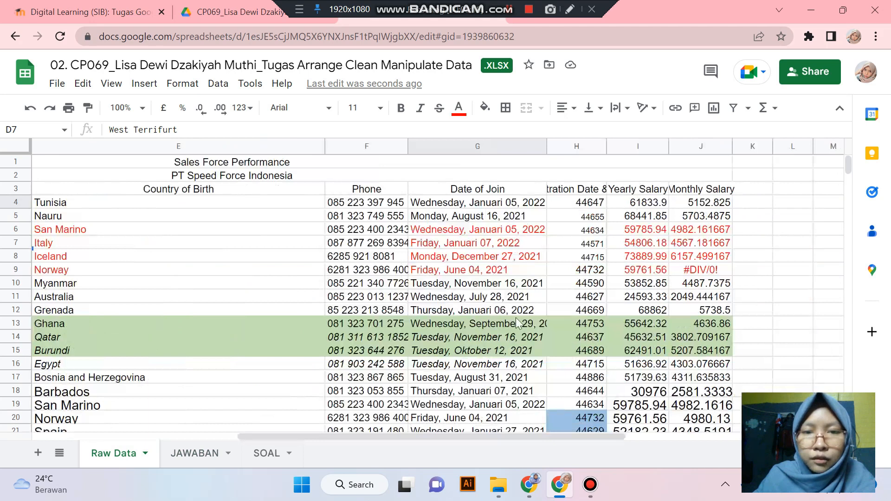
click(493, 204)
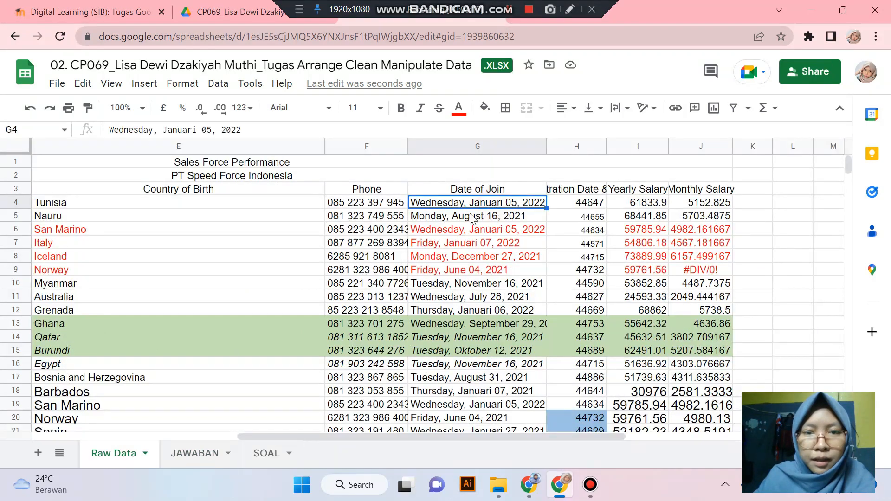
click(209, 454)
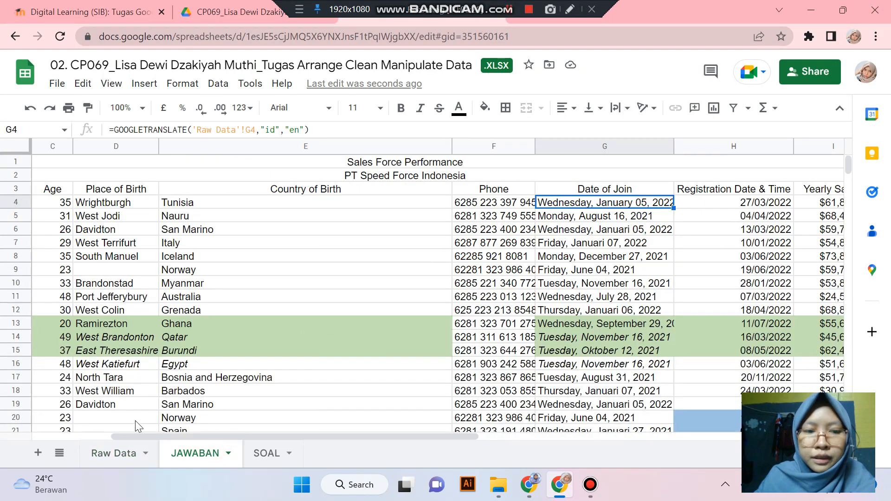
click(125, 453)
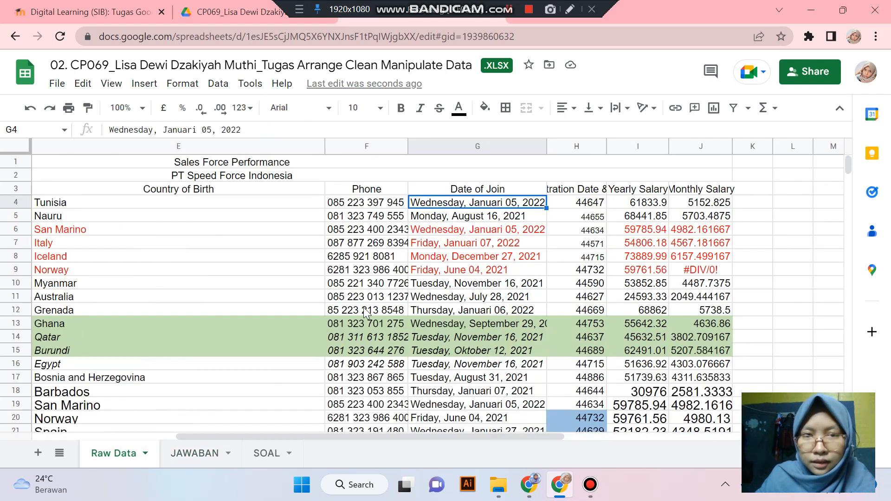
click(197, 452)
click(470, 316)
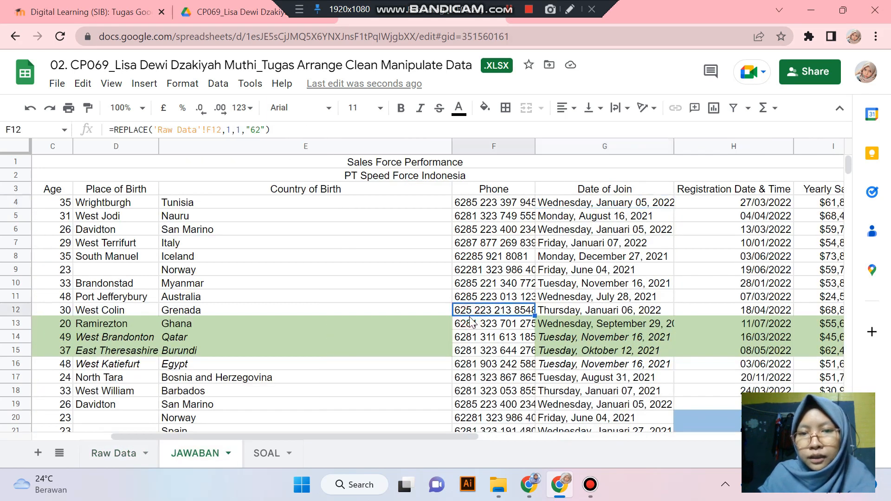
key(ctrl+r)
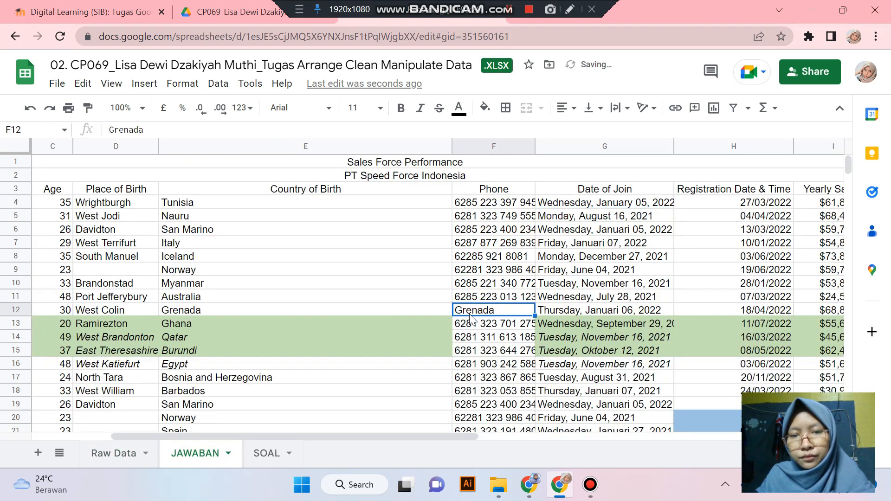
key(ctrl+z)
click(574, 258)
key(ctrl+f)
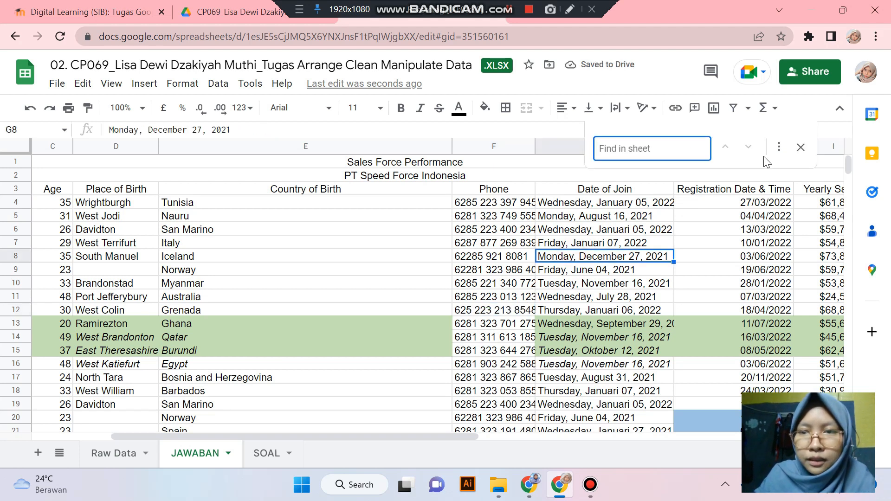
click(801, 147)
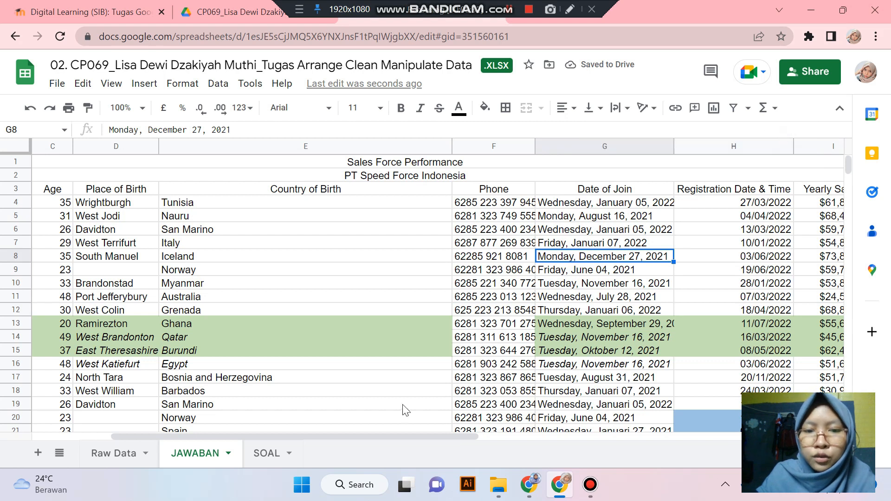
drag(390, 436, 495, 436)
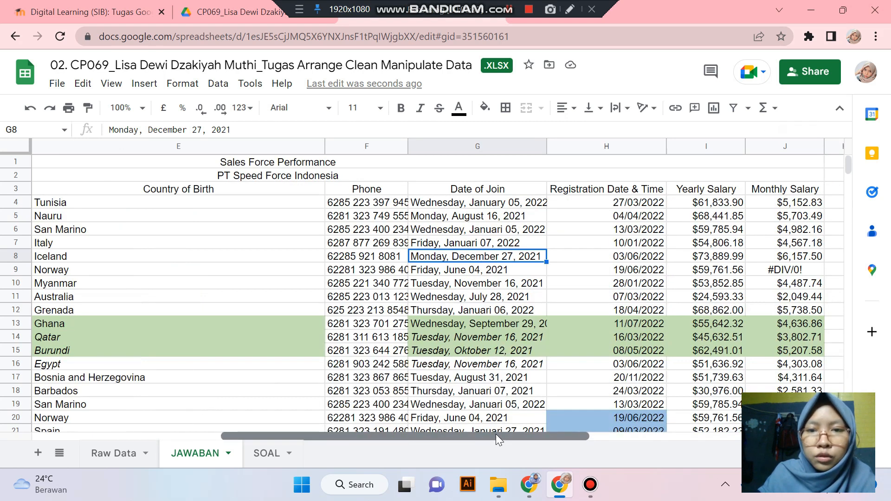
- Fill the G4 GOOGLETRANSLATE formula down to G36 so all join dates read in English
click(447, 204)
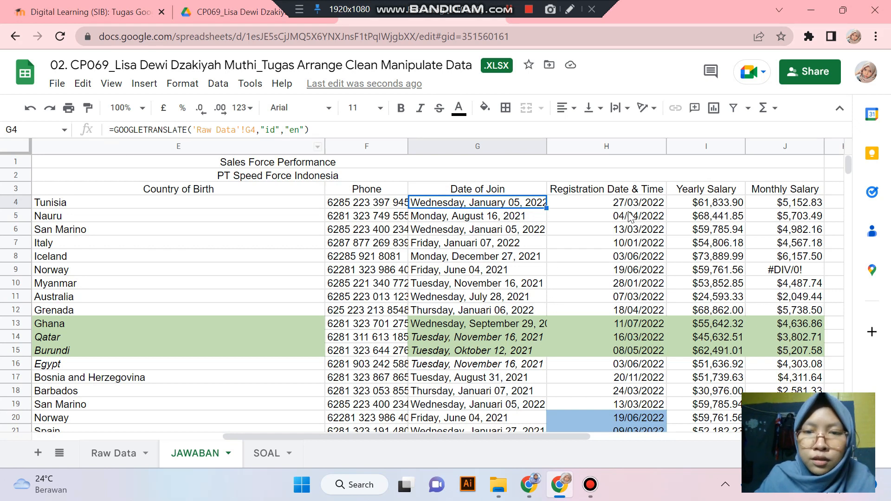
drag(547, 208, 509, 385)
scroll(541, 315, up, 5)
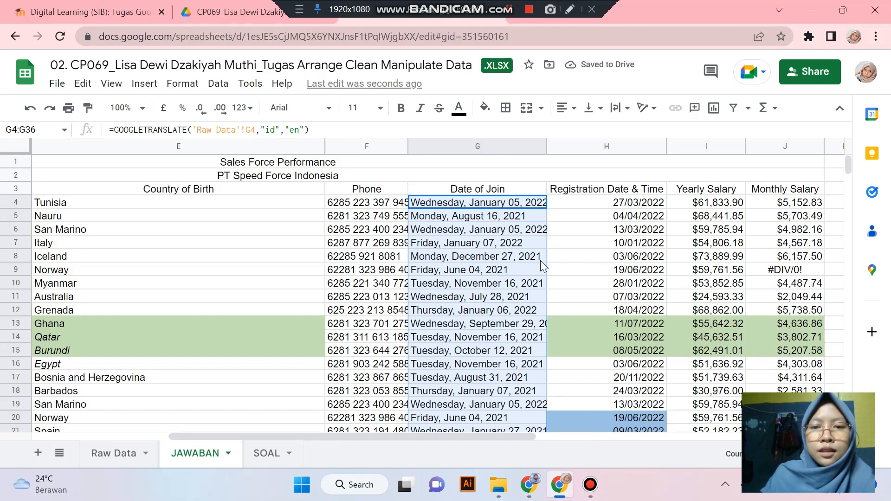
click(578, 243)
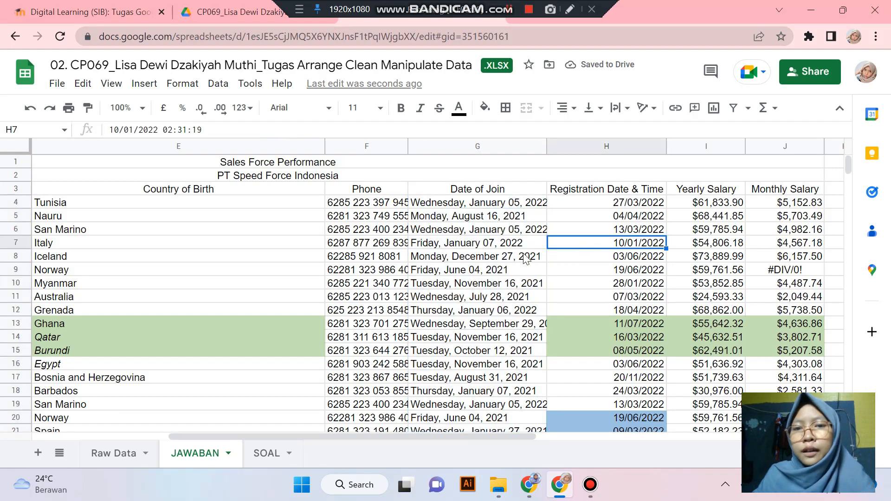
- Apply a date number format to column G and inspect the translated date in G8
click(476, 146)
click(181, 84)
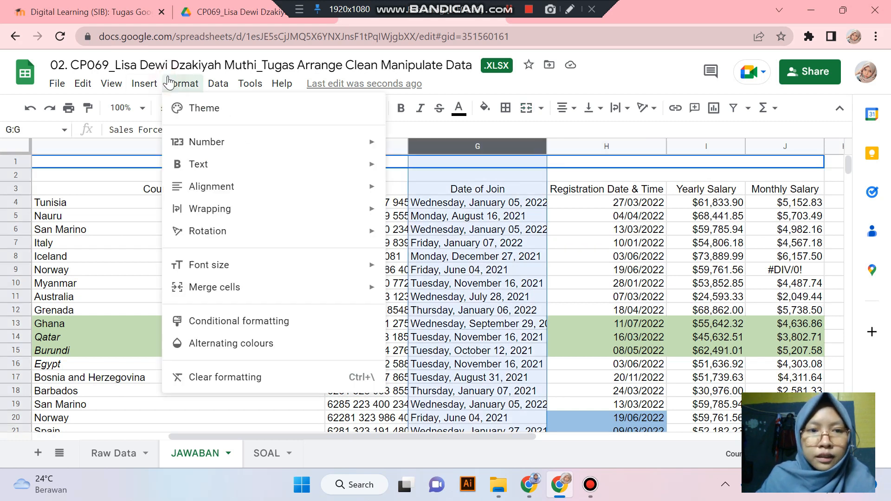
mouse_move(268, 146)
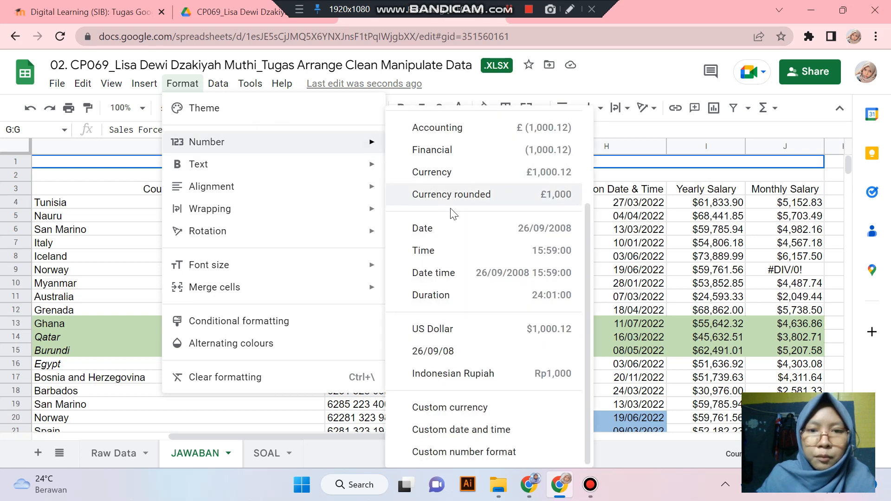
click(453, 224)
click(574, 245)
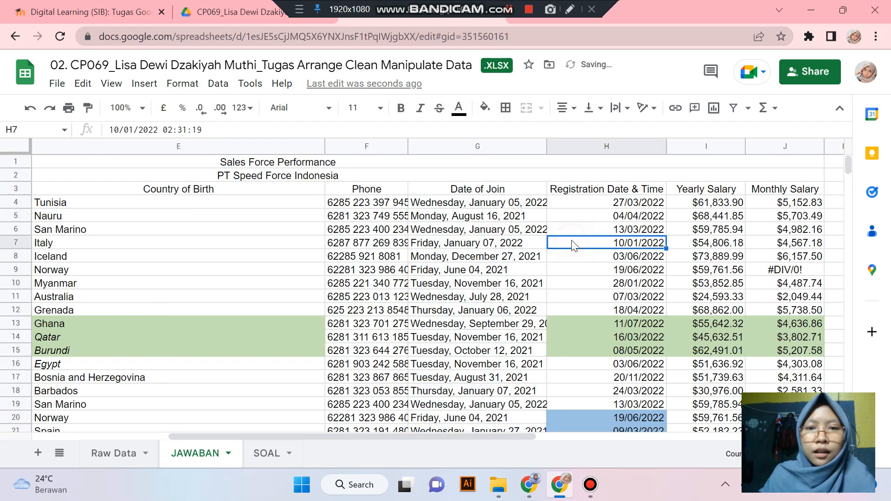
click(509, 256)
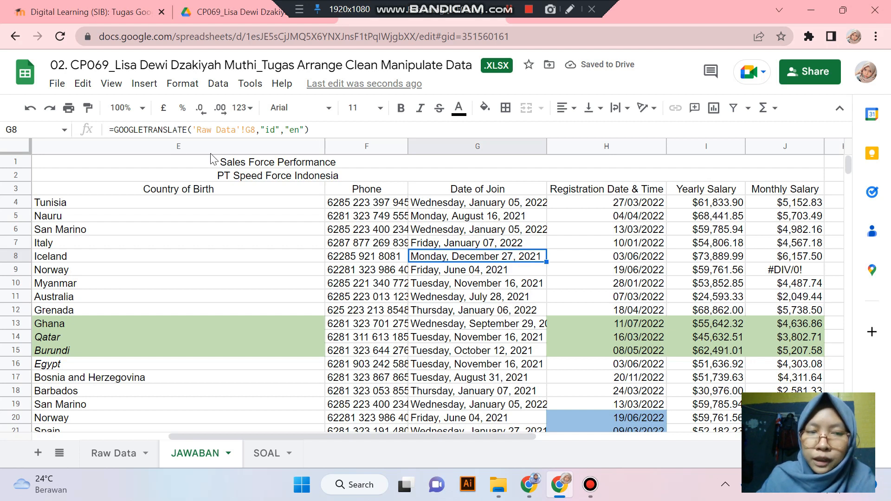
- Select the whole Date of Join column G, leaving the format and column menus unchanged
click(170, 89)
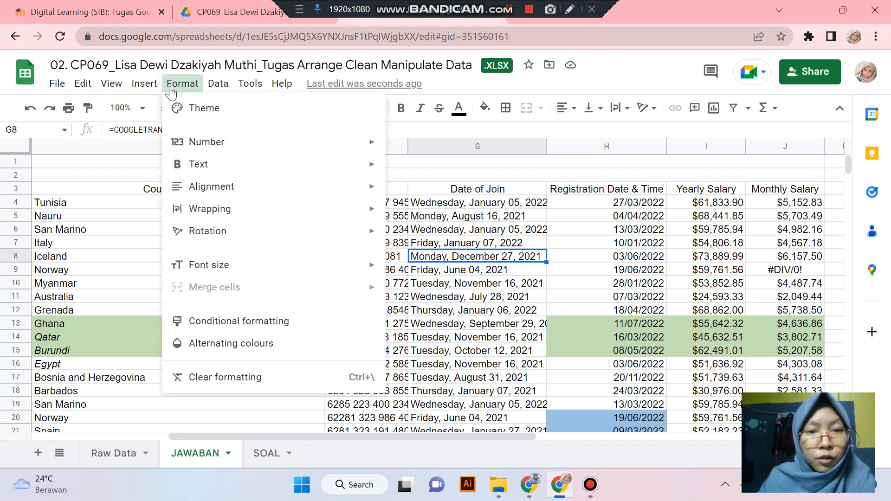
click(586, 208)
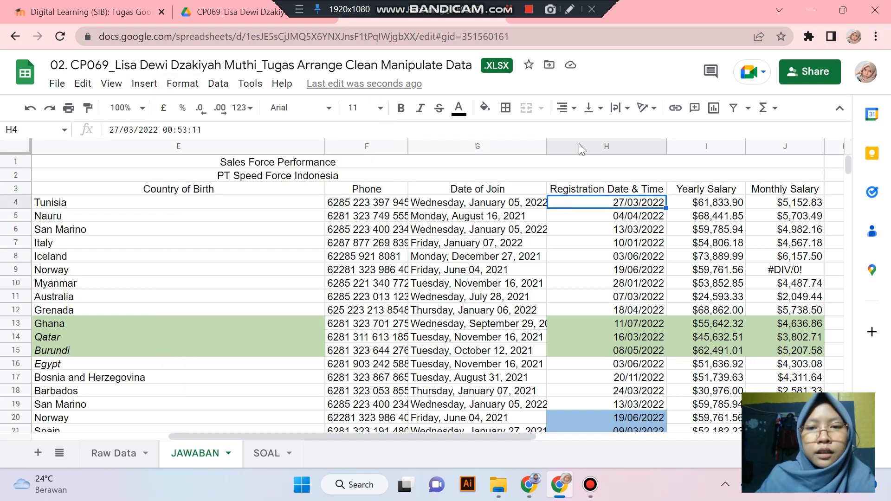
click(491, 145)
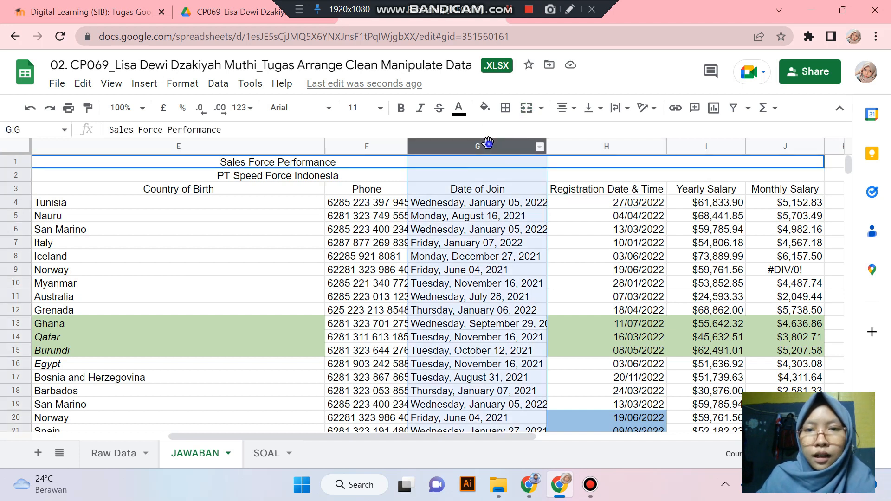
right_click(488, 144)
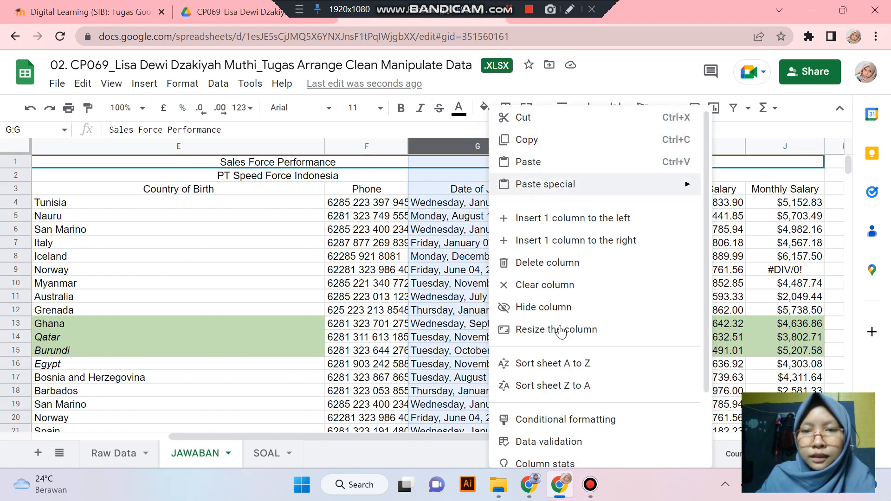
click(717, 230)
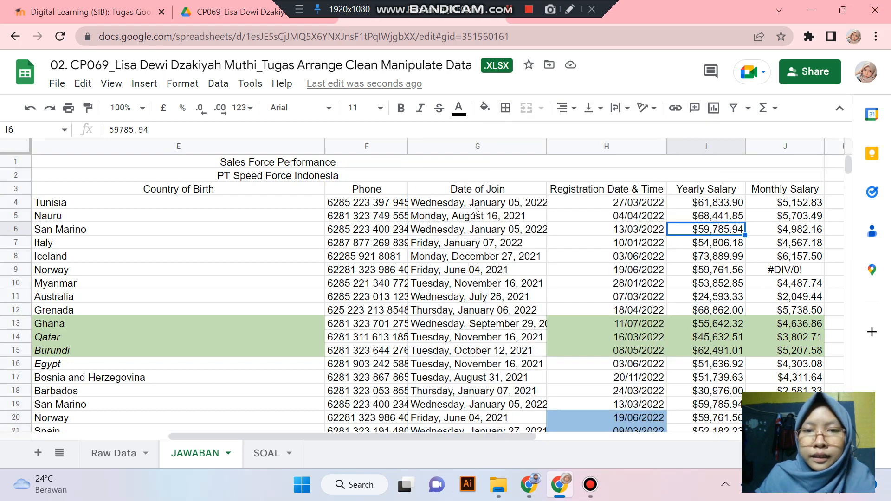
drag(473, 208, 472, 310)
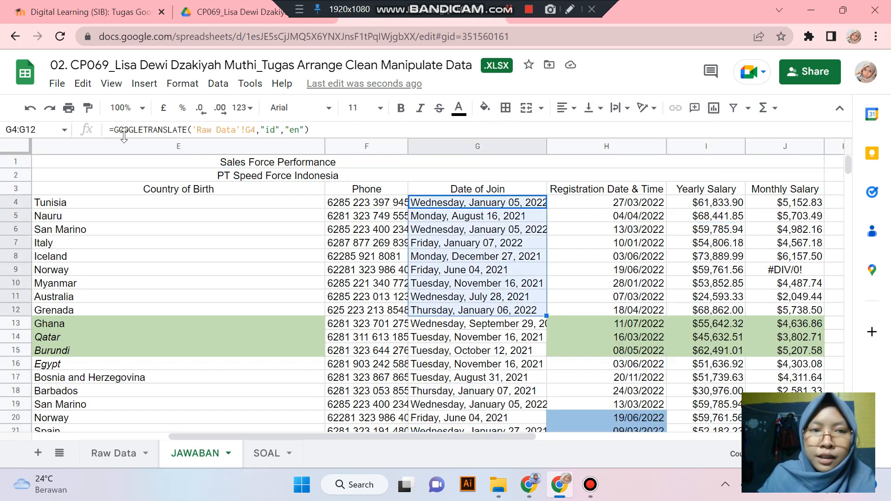
click(599, 243)
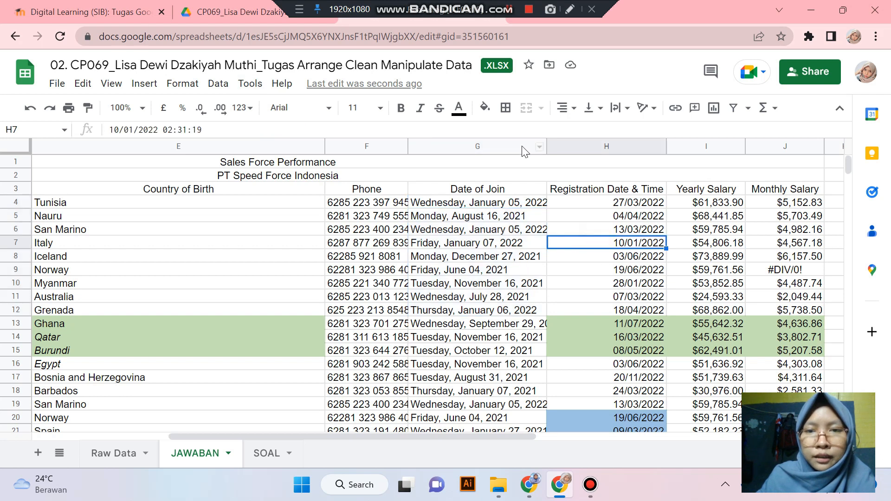
click(522, 148)
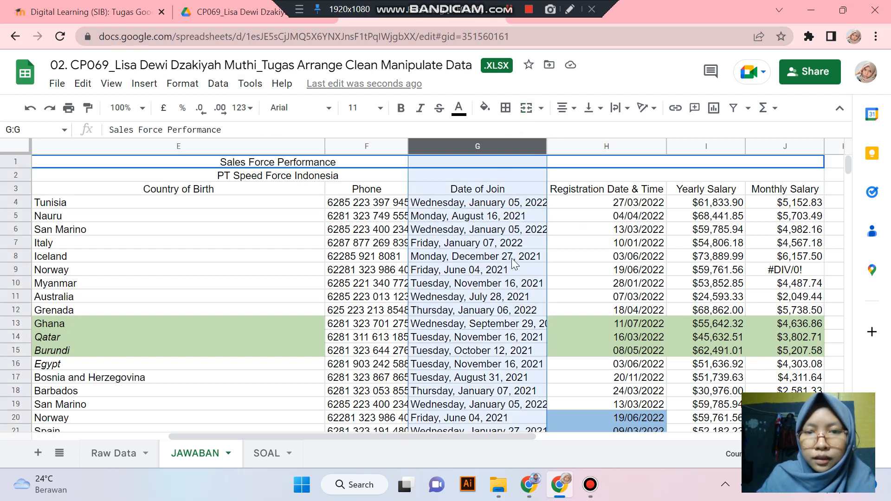
- Insert an empty column H to the right of Date of Join
right_click(509, 253)
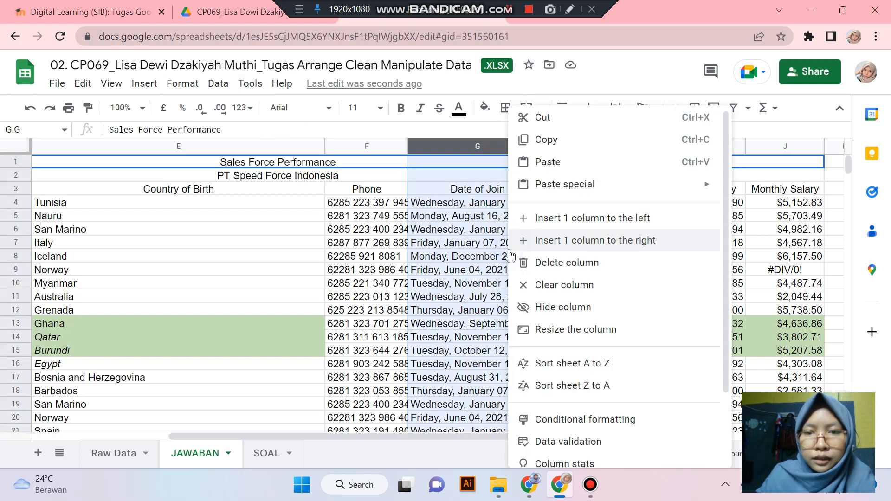
click(616, 240)
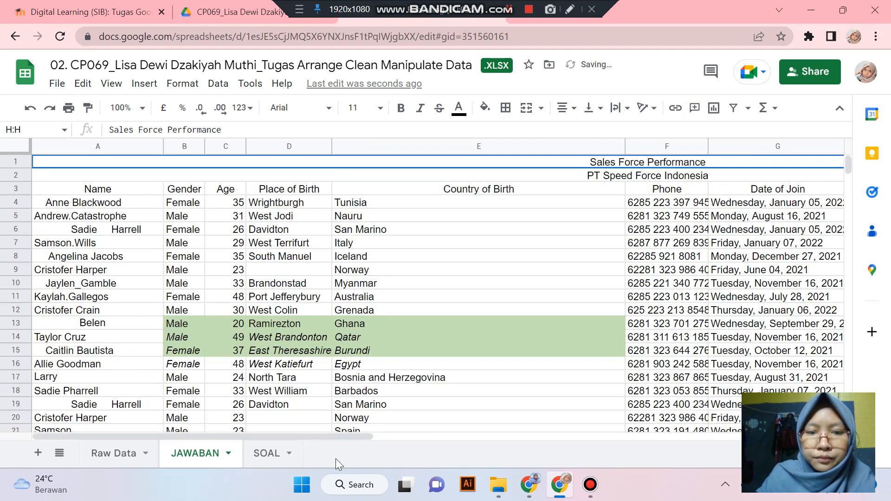
drag(339, 436, 604, 382)
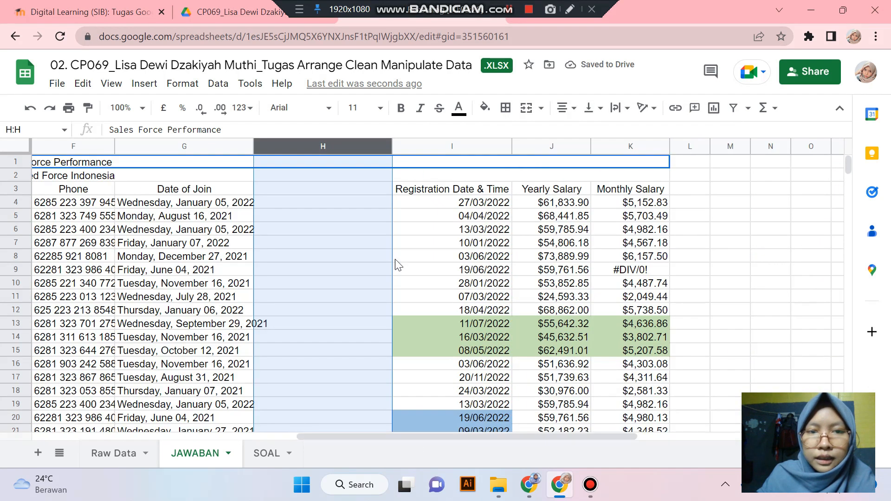
click(361, 231)
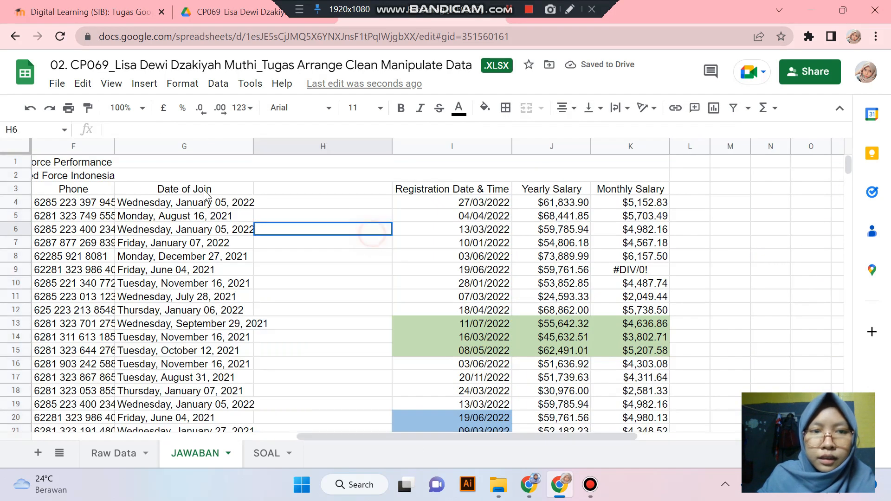
- Copy Date of Join G3:G36 and paste it into H3 as values only
click(202, 143)
key(ctrl+c)
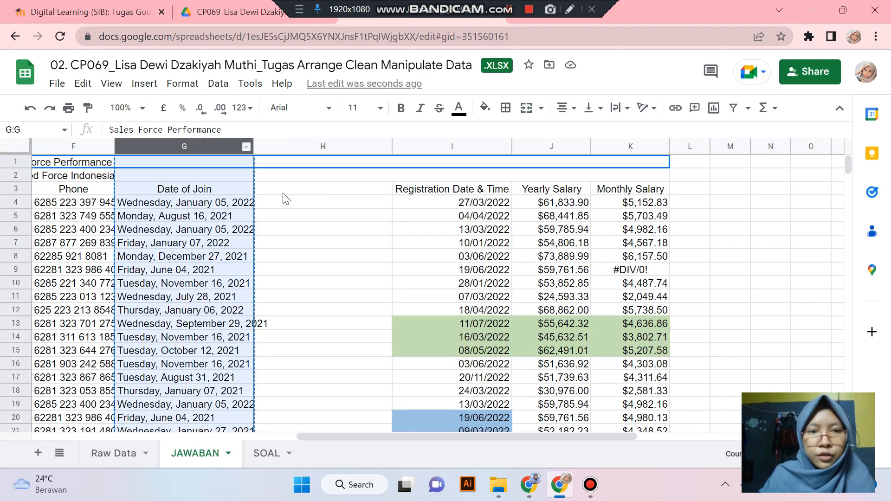
click(288, 190)
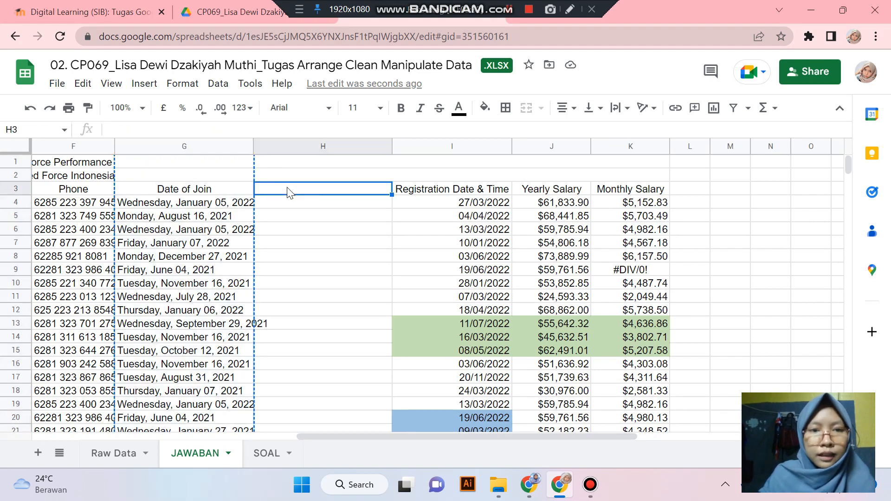
key(ctrl+v)
key(ctrl+z)
drag(205, 190, 249, 264)
key(ctrl+c)
scroll(347, 271, up, 7)
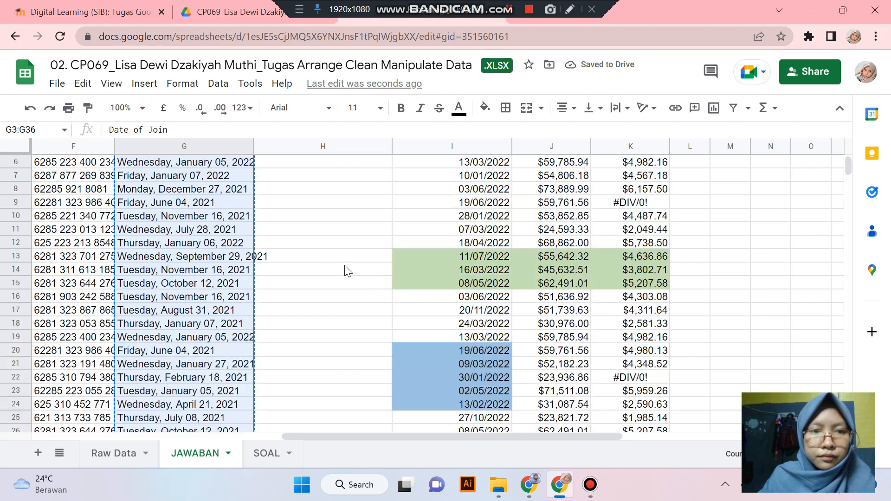
scroll(334, 232, up, 2)
click(316, 188)
right_click(317, 190)
mouse_move(317, 190)
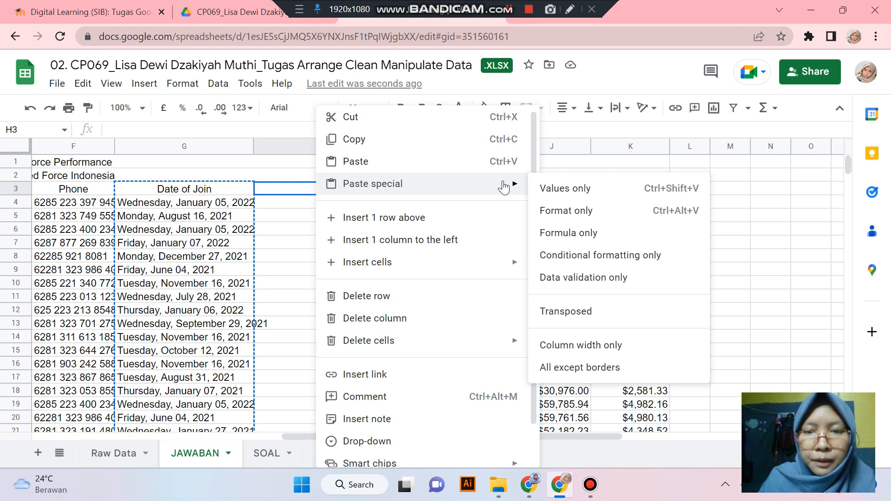
click(546, 188)
- Compare the GOOGLETRANSLATE formulas in column G with the pasted values in column H
scroll(382, 255, down, 4)
scroll(382, 255, up, 4)
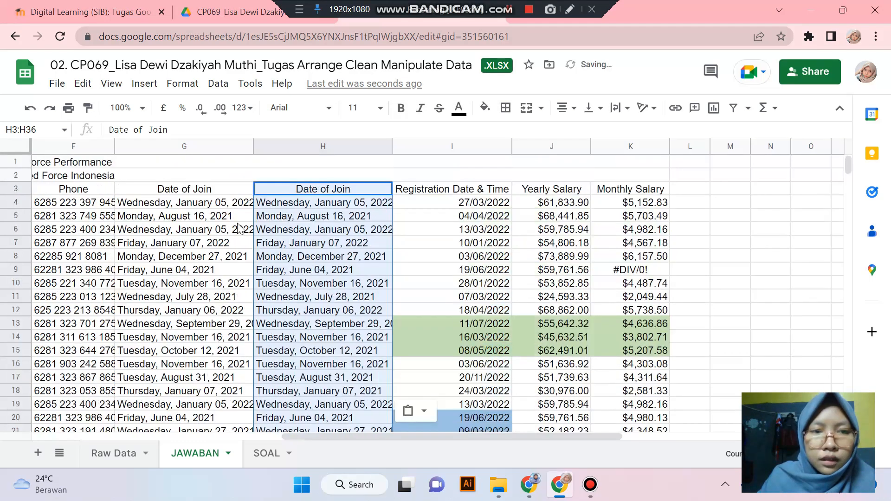
click(237, 221)
click(310, 218)
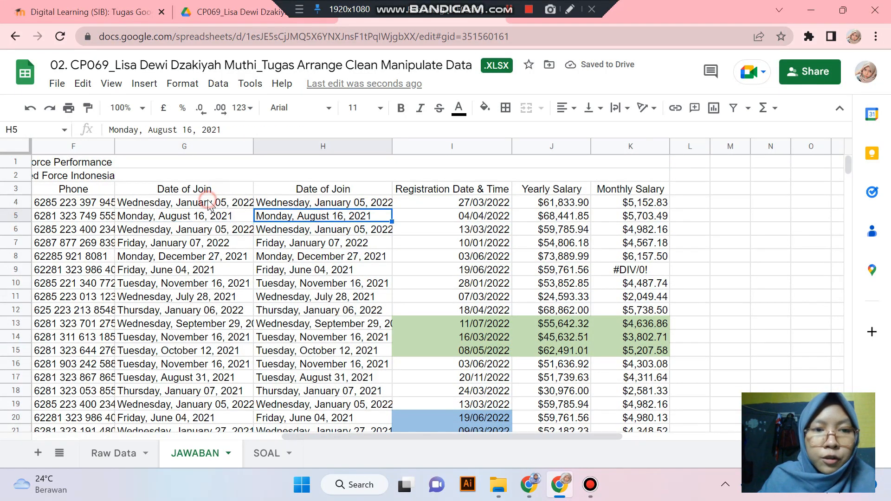
click(207, 202)
- Hide the formula-based column G, keeping only the values copy in H visible
click(315, 207)
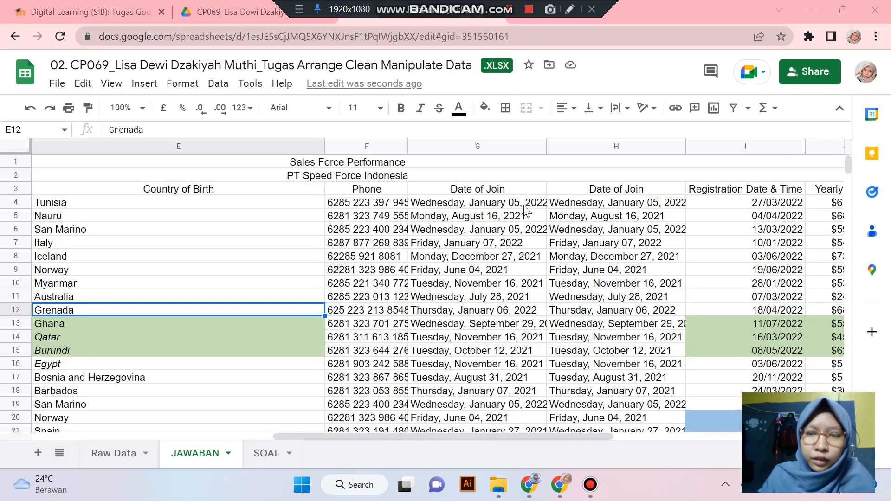
click(487, 205)
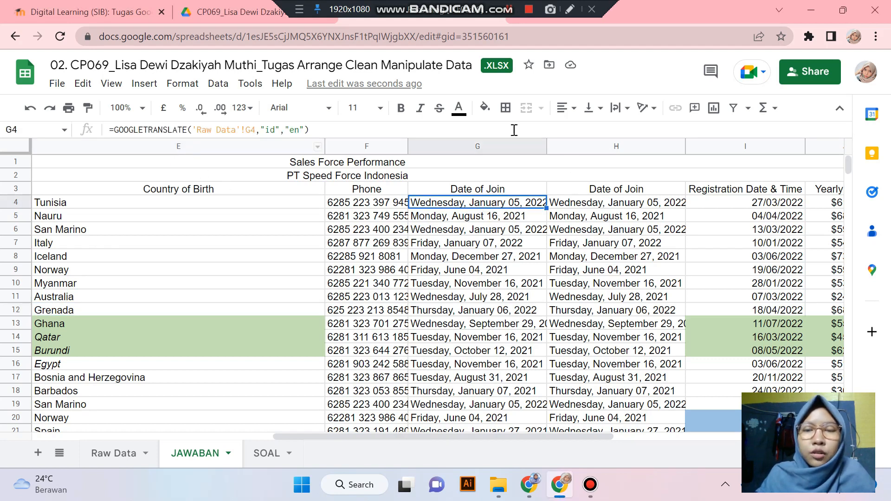
click(491, 146)
right_click(491, 147)
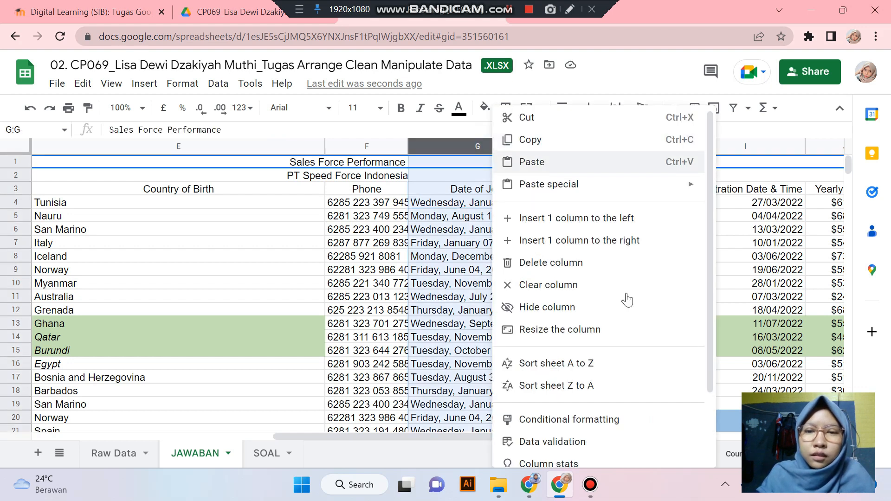
click(540, 308)
drag(338, 430, 538, 419)
- Format column H as Date so join dates show as dd/mm/yyyy, e.g. 05/01/2022
click(494, 287)
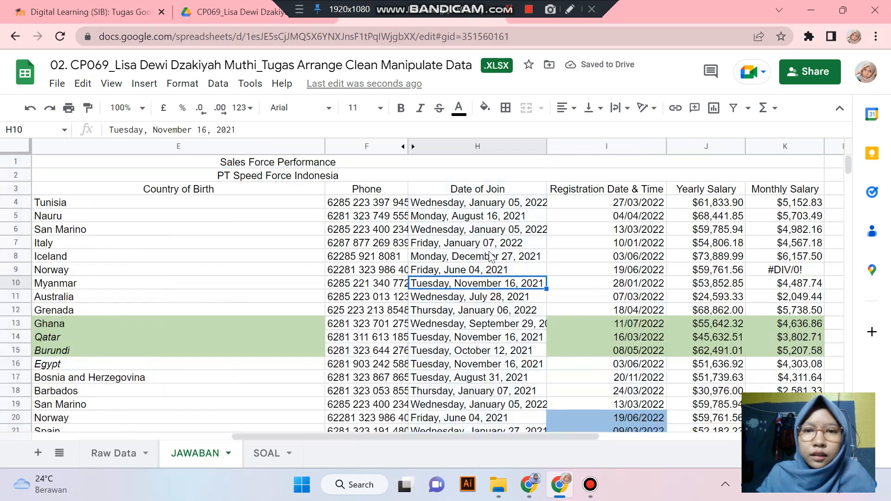
click(483, 190)
click(480, 207)
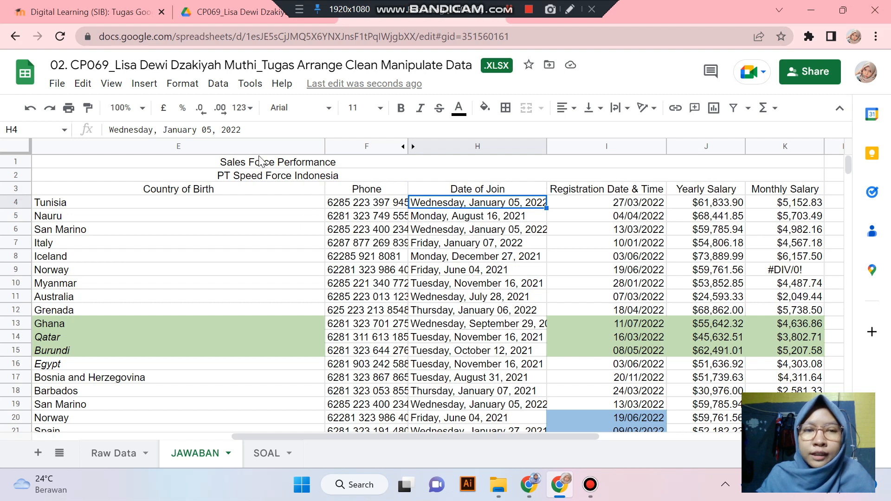
click(483, 146)
click(174, 87)
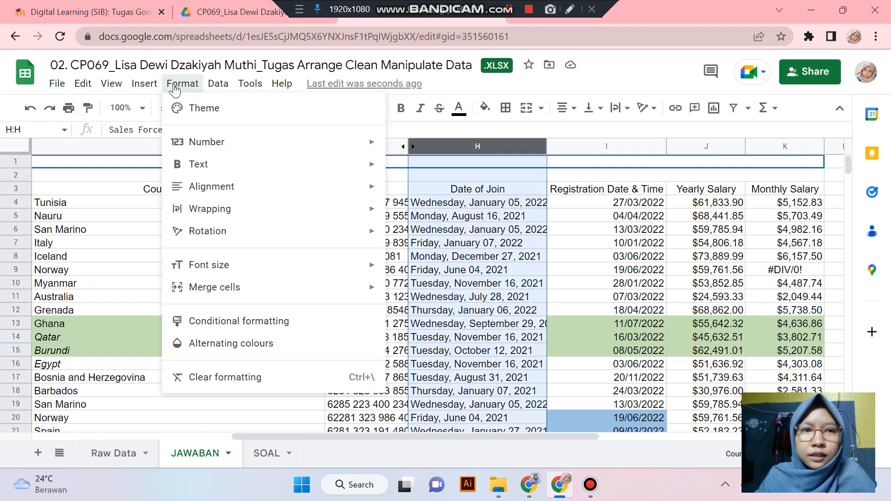
mouse_move(223, 146)
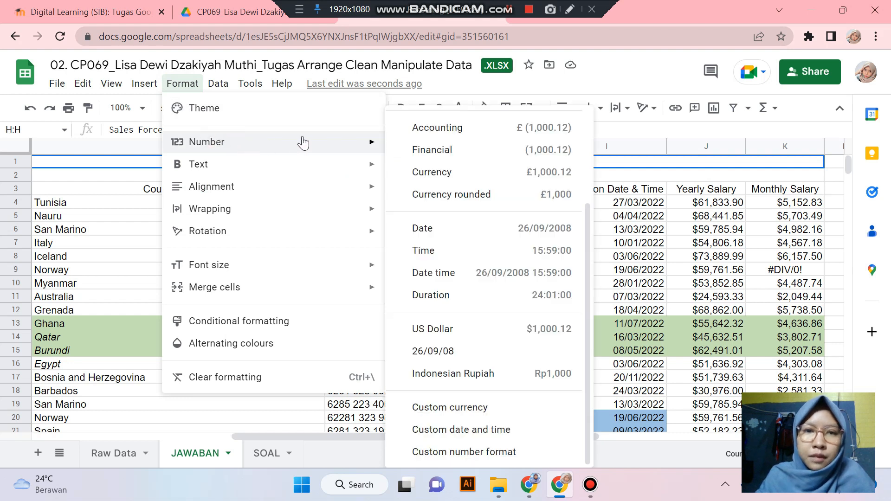
click(448, 227)
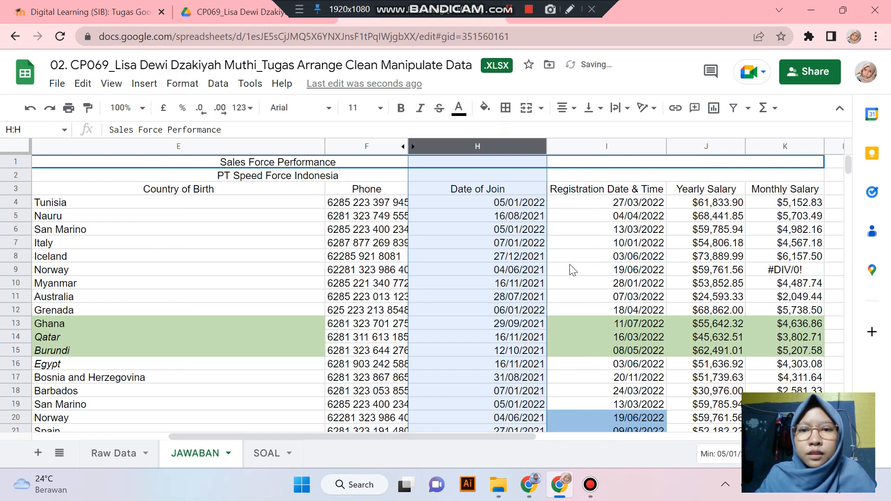
click(594, 228)
scroll(522, 285, down, 6)
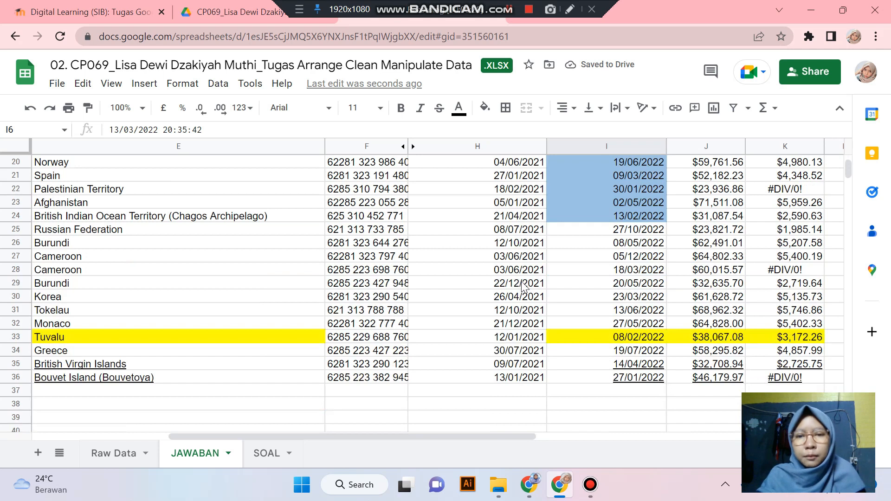
scroll(537, 313, up, 6)
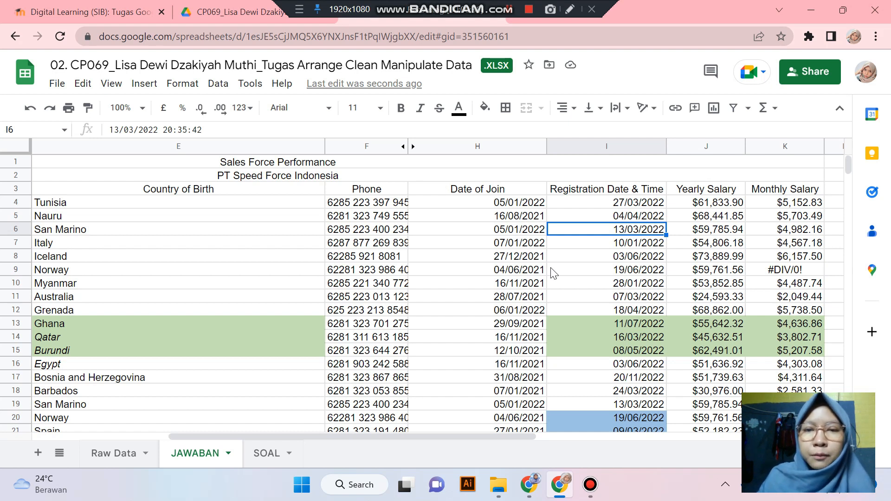
scroll(552, 274, down, 8)
scroll(544, 251, up, 8)
click(523, 273)
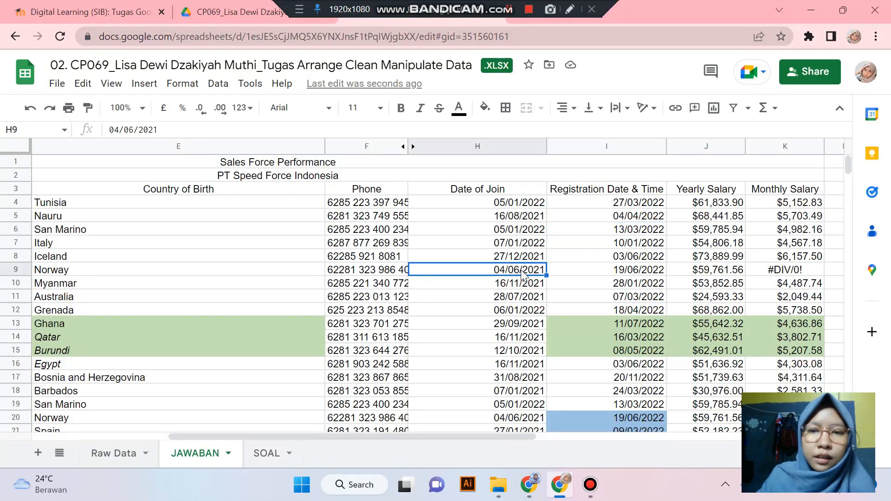
click(506, 216)
click(265, 455)
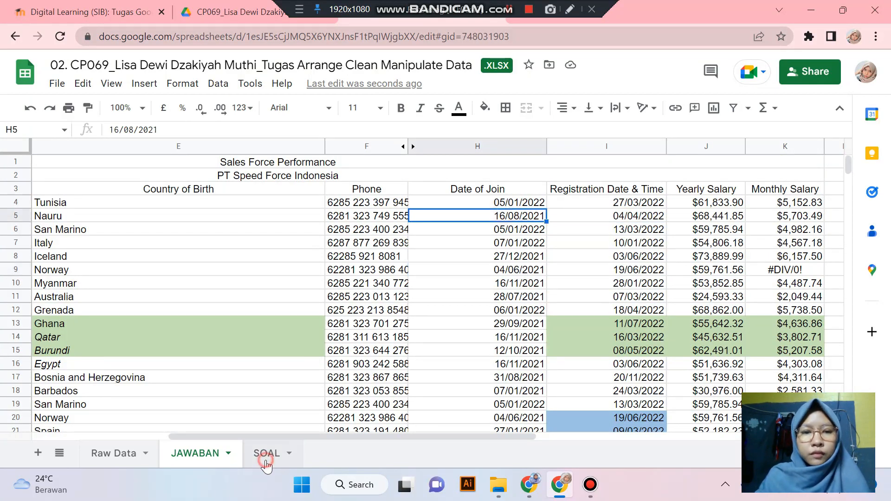
click(210, 451)
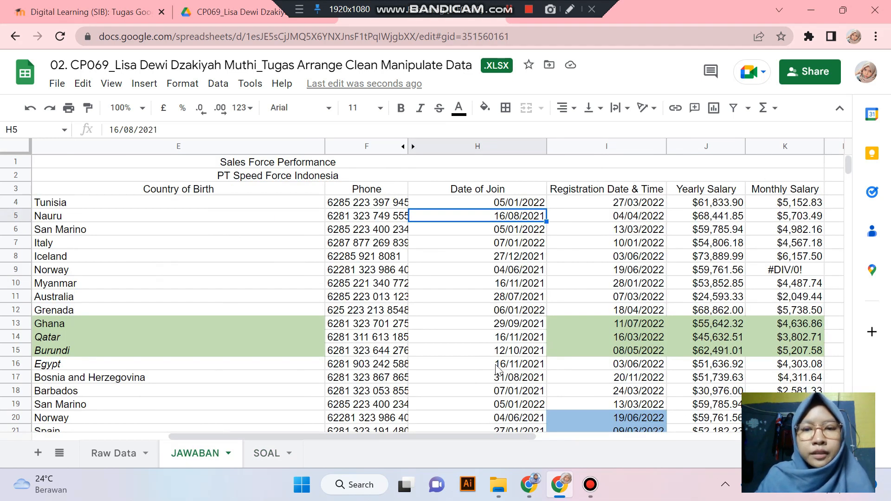
drag(473, 439, 356, 438)
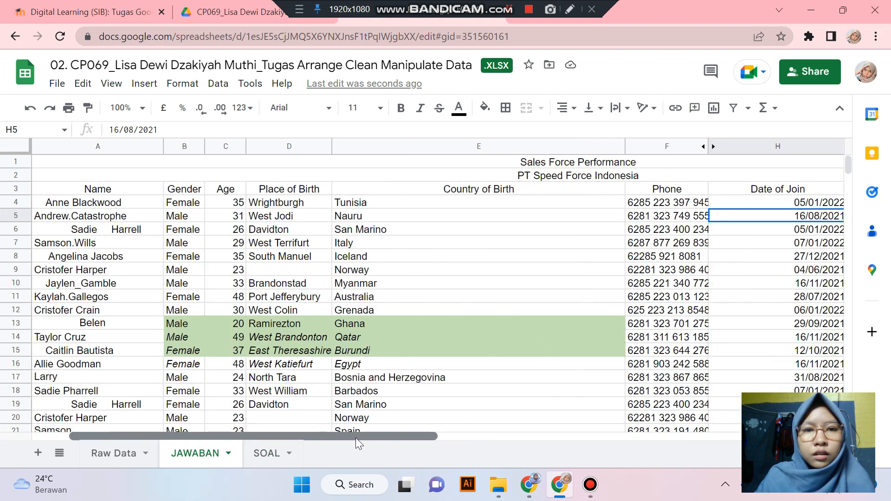
- Select the whole table A1:K36 and set its fill to white, removing the green on rows 13–15
click(238, 303)
click(631, 217)
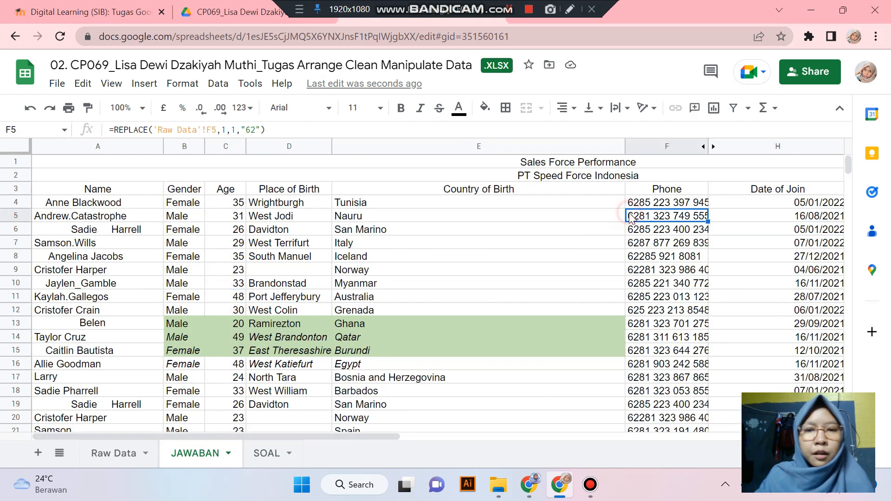
click(545, 161)
scroll(366, 327, down, 5)
scroll(262, 325, up, 5)
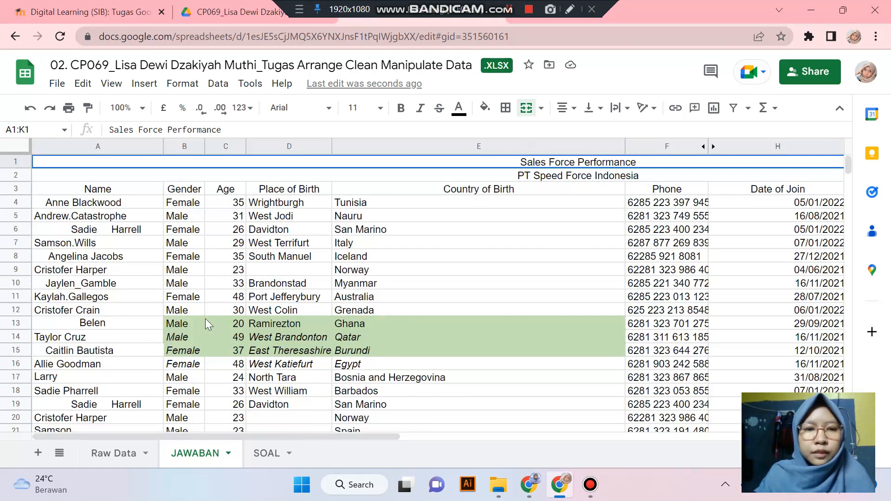
drag(205, 320, 500, 337)
scroll(505, 321, down, 8)
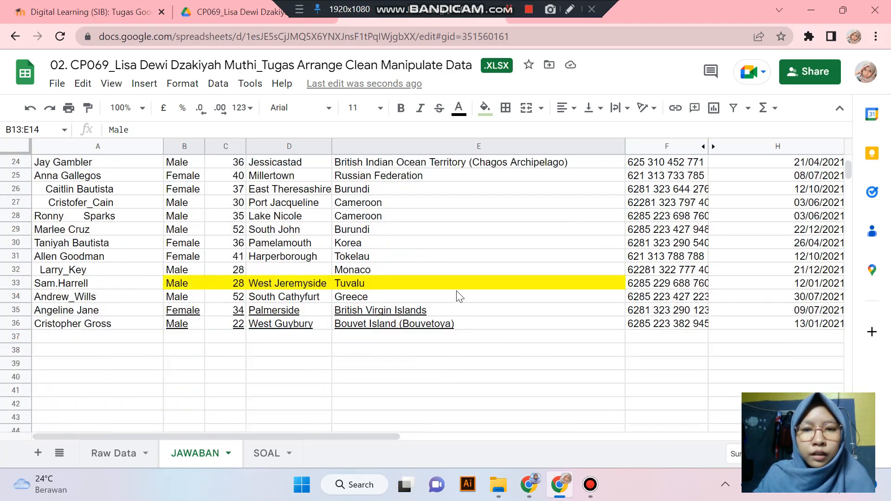
click(459, 284)
scroll(466, 286, up, 8)
key(ctrl+a)
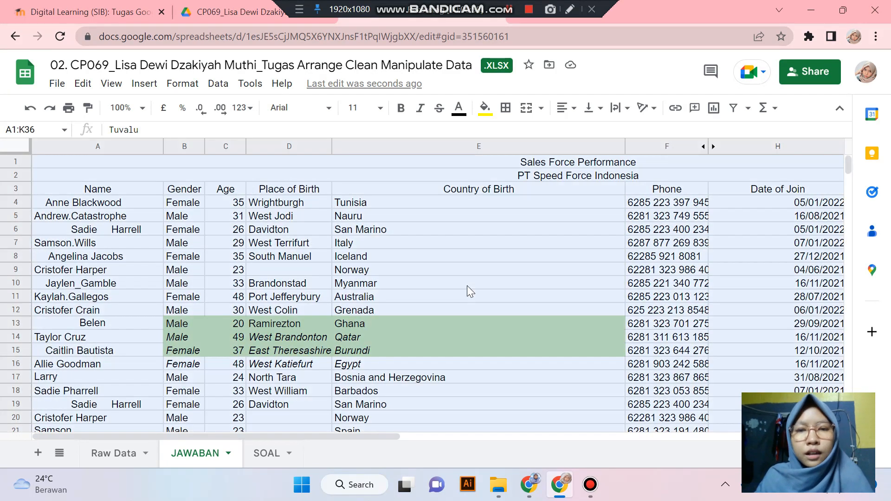
click(485, 108)
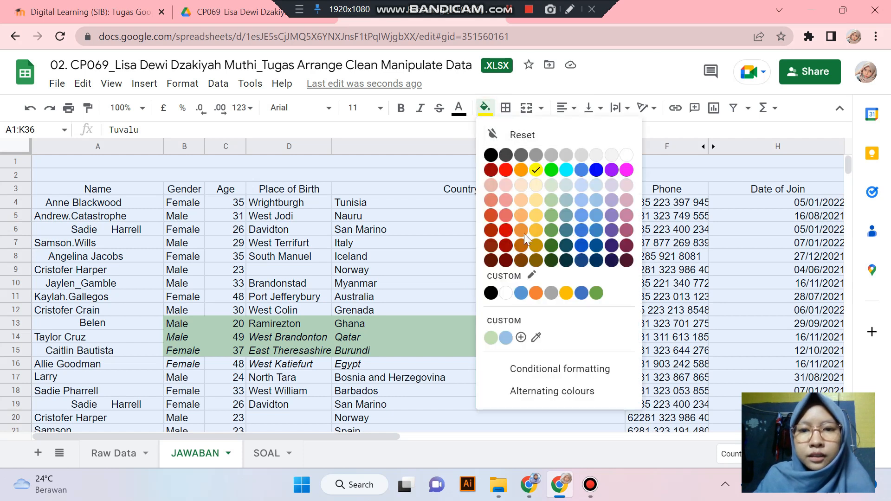
click(502, 296)
click(524, 299)
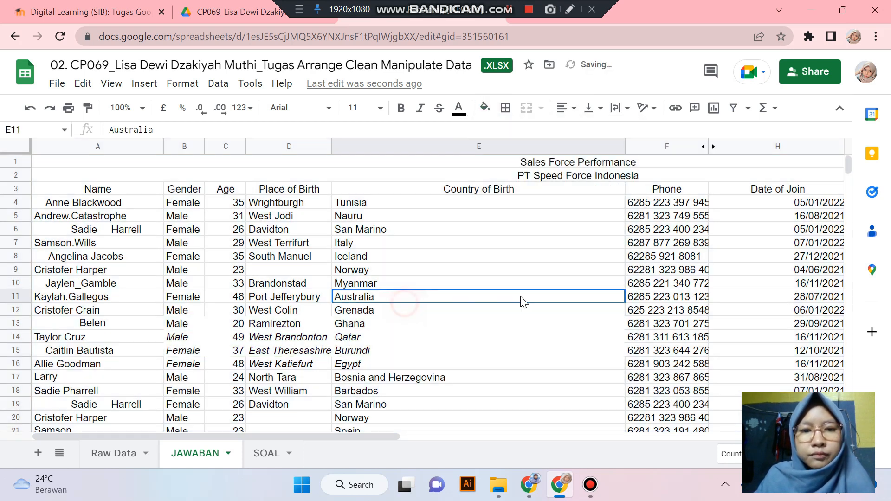
click(425, 333)
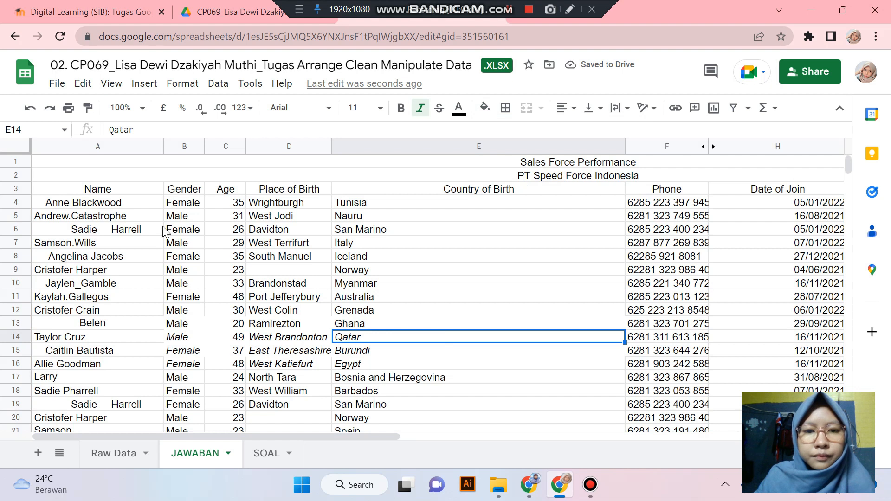
- Select the table range A3:K36 from the header row down
drag(61, 191, 507, 378)
scroll(503, 280, down, 7)
scroll(464, 271, down, 1)
scroll(464, 271, up, 2)
scroll(471, 341, up, 6)
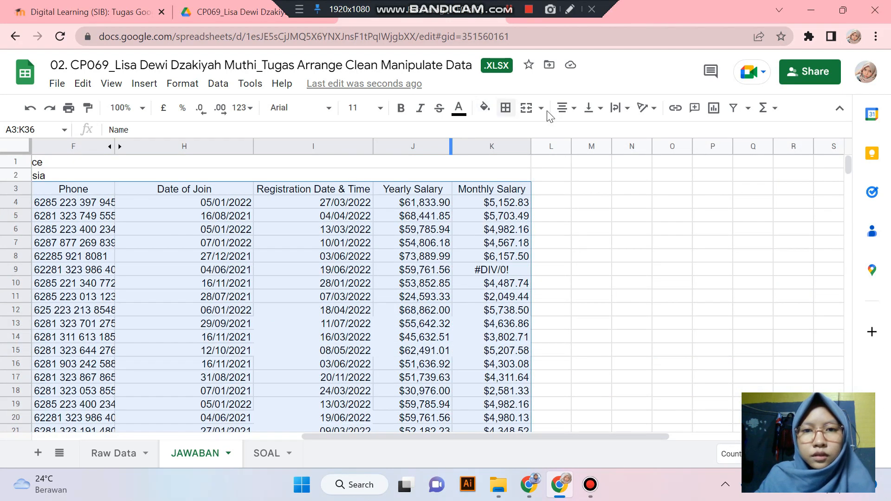
- Apply all borders to the table A3:K36 and the two title rows A1:K2
click(506, 108)
click(511, 135)
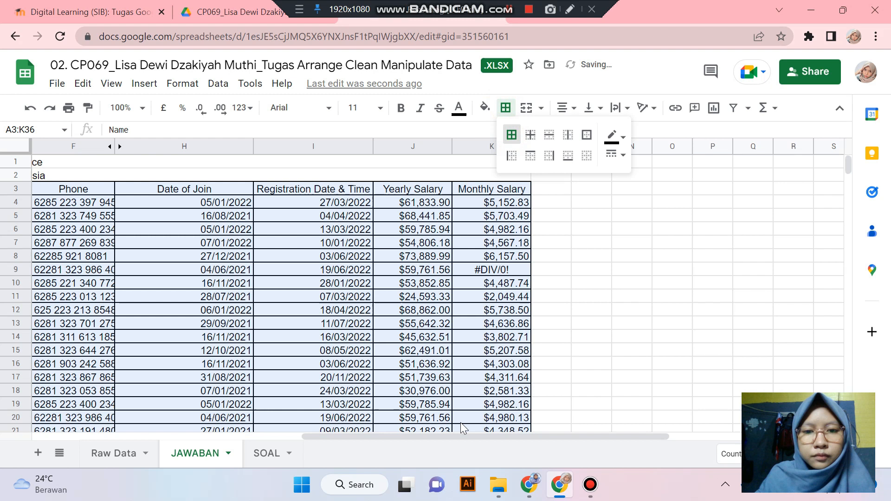
drag(408, 438, 235, 438)
click(241, 310)
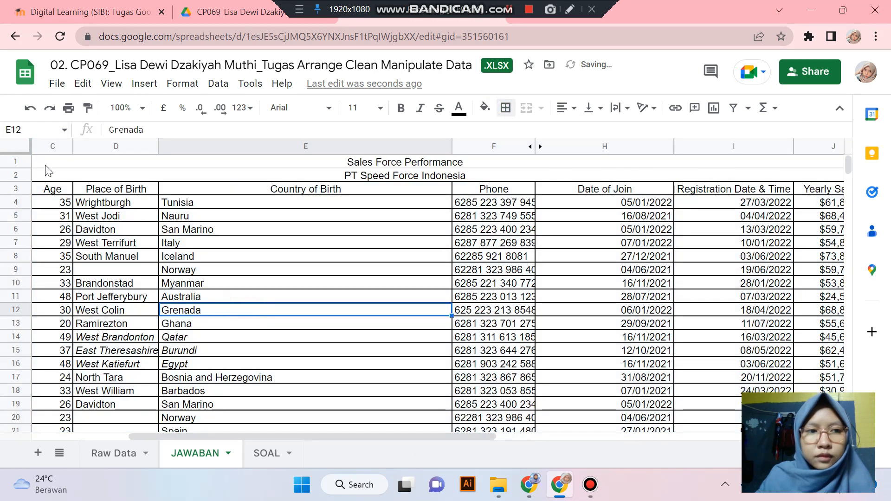
drag(51, 162, 577, 176)
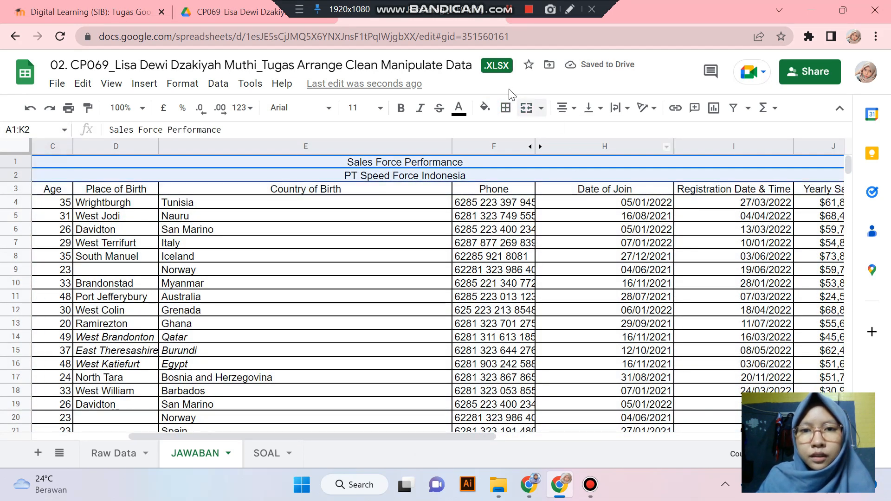
click(505, 107)
click(512, 135)
click(543, 205)
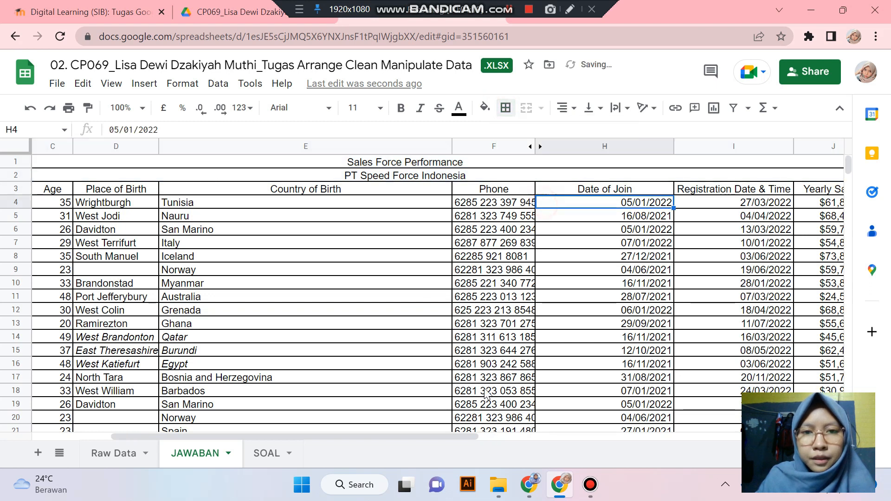
drag(446, 436, 447, 413)
- Fill the merged title rows Sales Force Performance and PT Speed Force Indonesia light yellow
drag(426, 162, 426, 176)
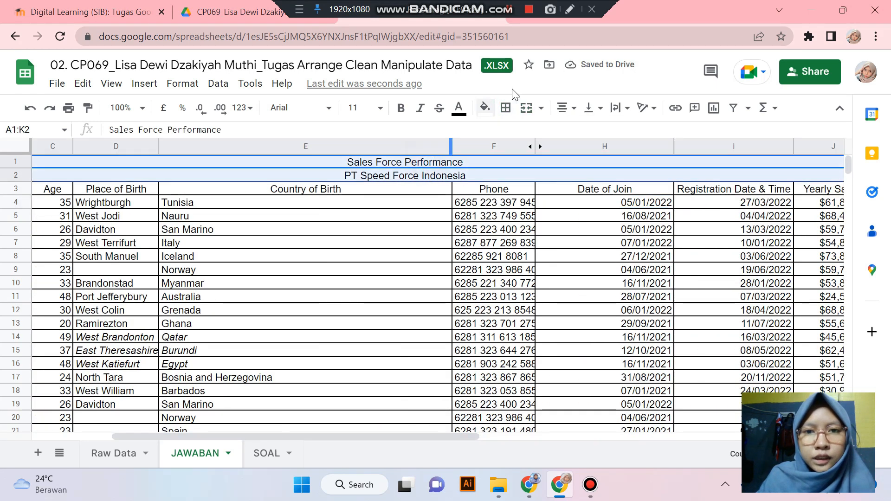
click(484, 109)
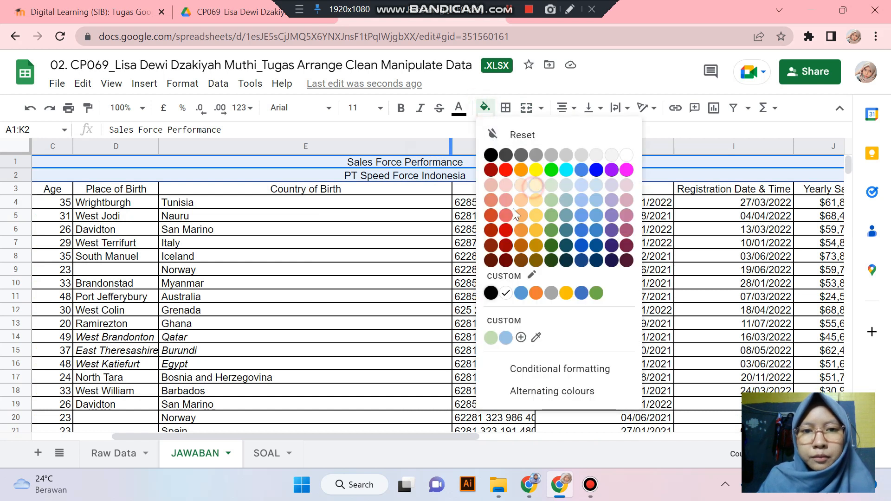
click(534, 186)
click(519, 215)
drag(444, 435, 380, 438)
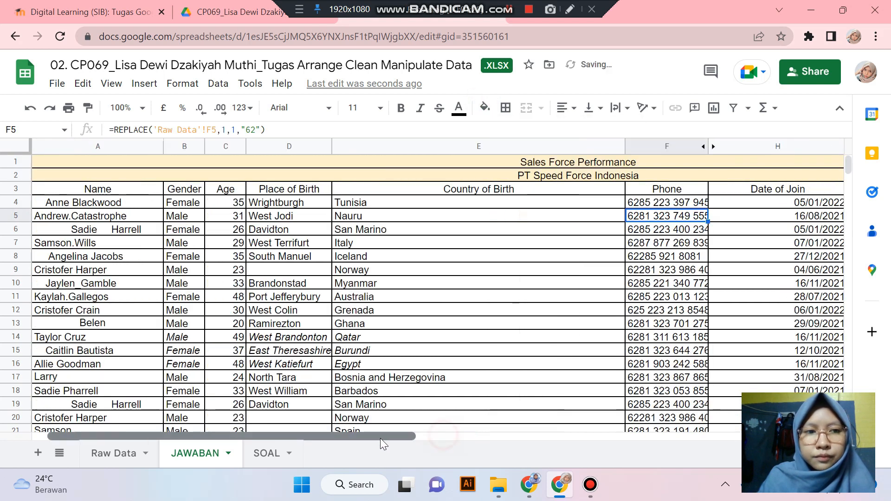
click(297, 323)
scroll(376, 307, down, 6)
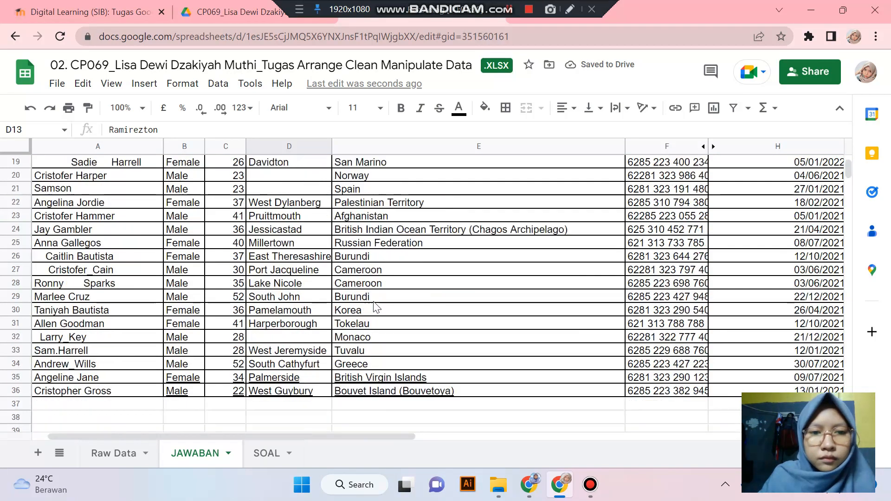
scroll(375, 308, up, 6)
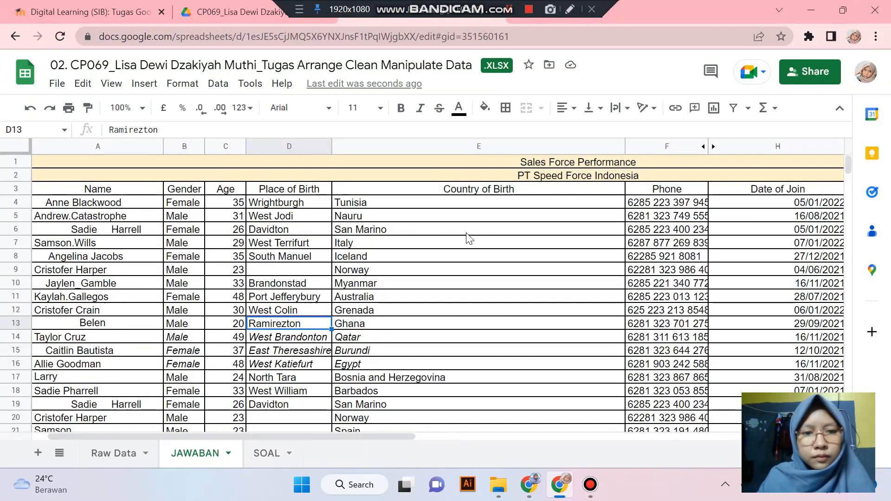
key(ctrl+a)
- Left-align the whole table, then centre the two title rows A1:K2
click(563, 108)
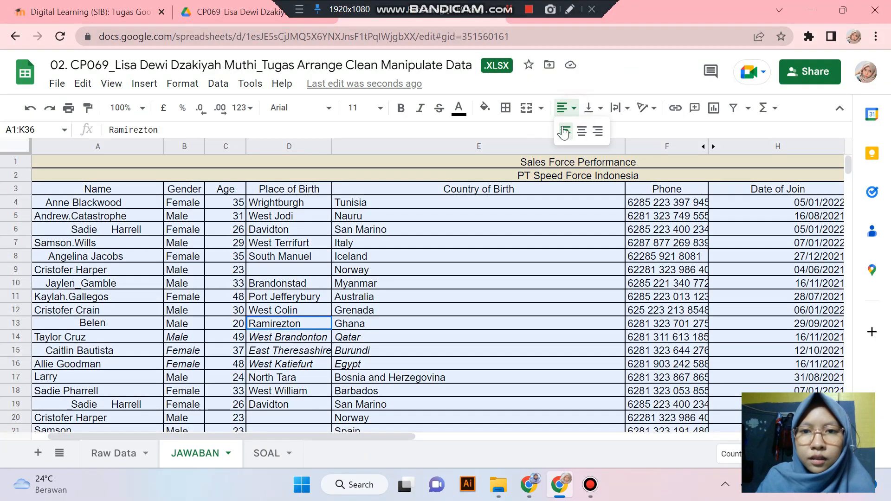
click(565, 132)
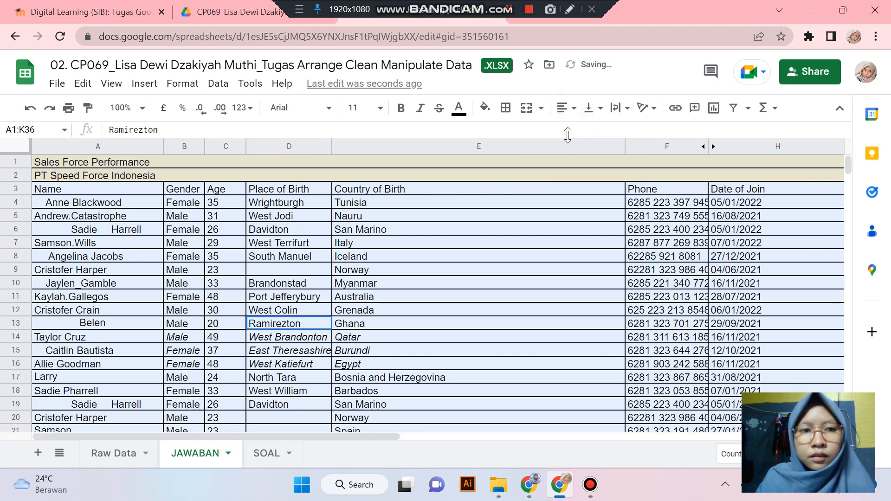
click(133, 268)
drag(90, 162, 91, 176)
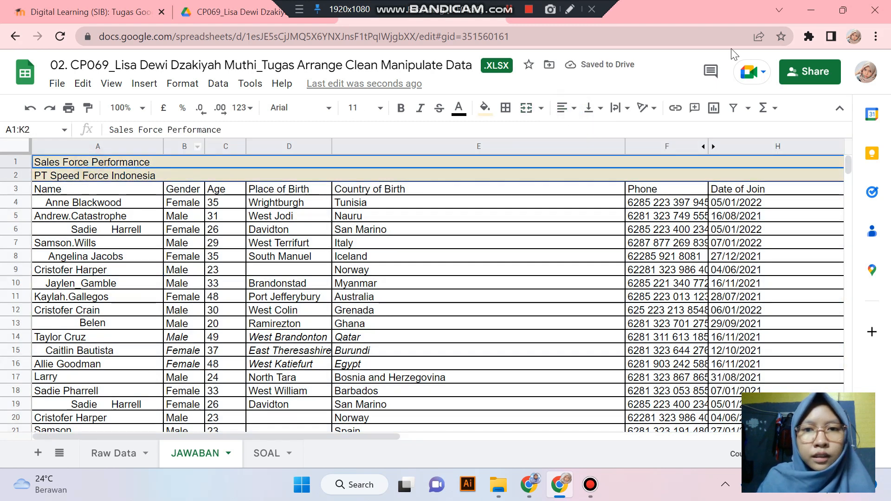
click(566, 111)
click(581, 131)
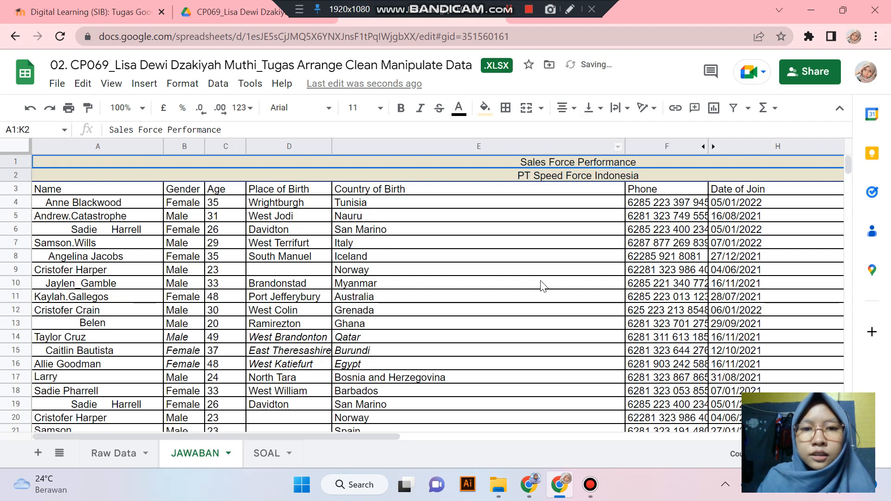
click(534, 285)
- Make the column header row A3:K3 bold
scroll(494, 318, down, 3)
scroll(494, 318, up, 3)
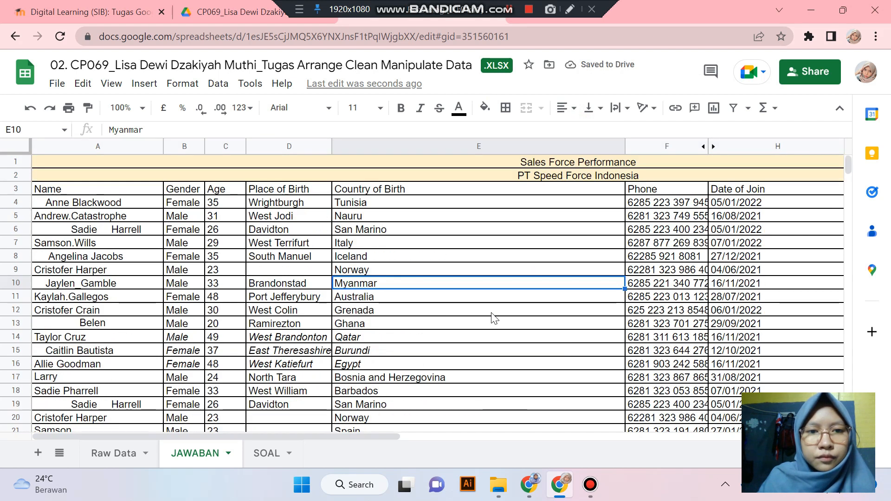
drag(100, 191, 514, 194)
click(400, 108)
click(583, 246)
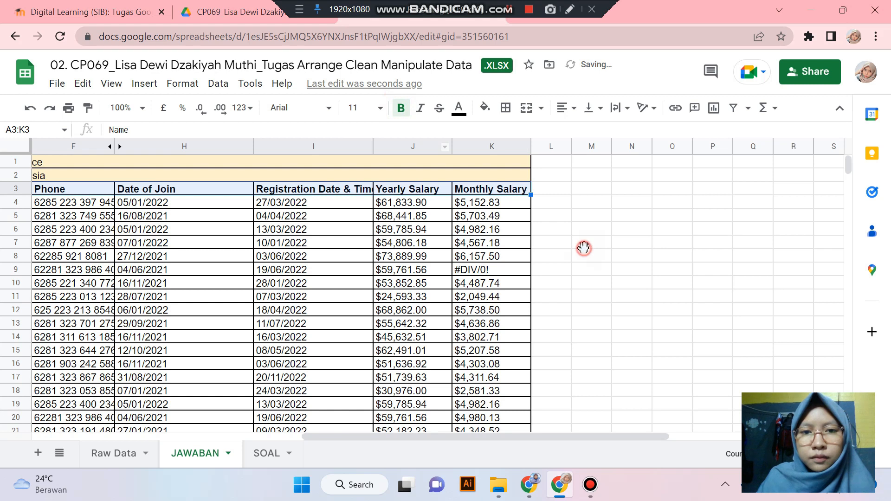
drag(564, 434, 298, 434)
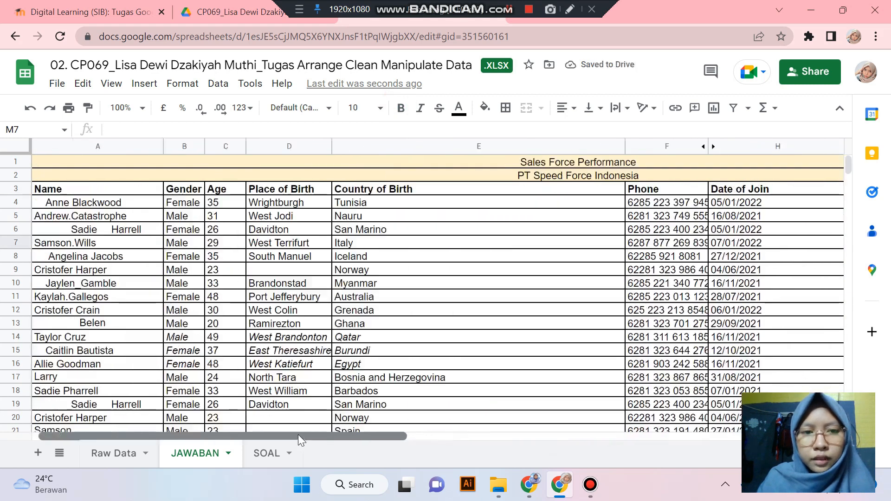
scroll(355, 273, down, 5)
scroll(355, 273, down, 10)
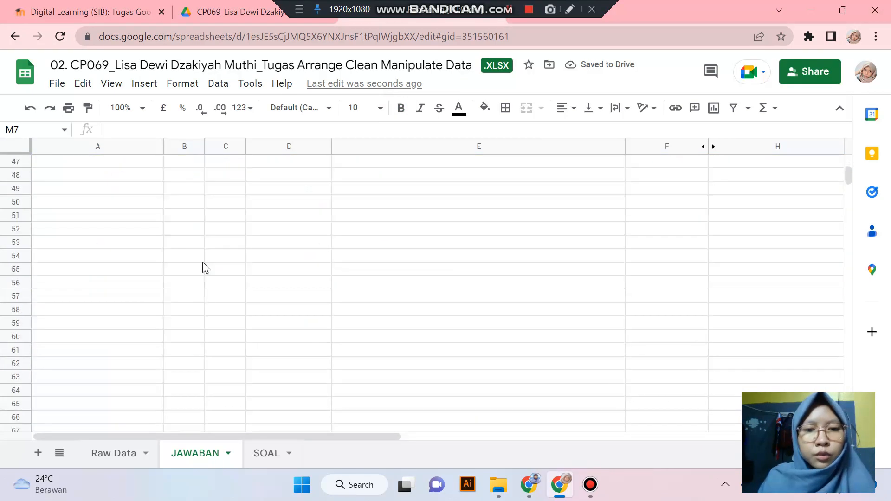
scroll(203, 265, up, 8)
click(383, 245)
key(ctrl+a)
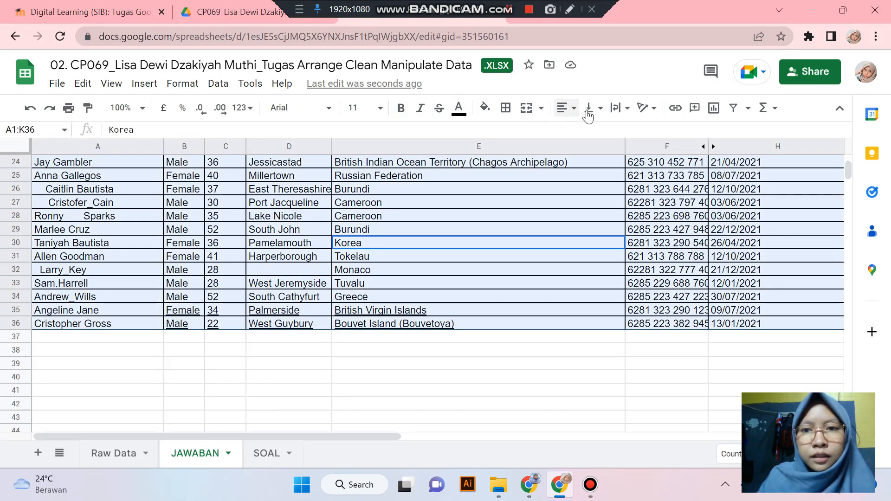
scroll(334, 215, up, 8)
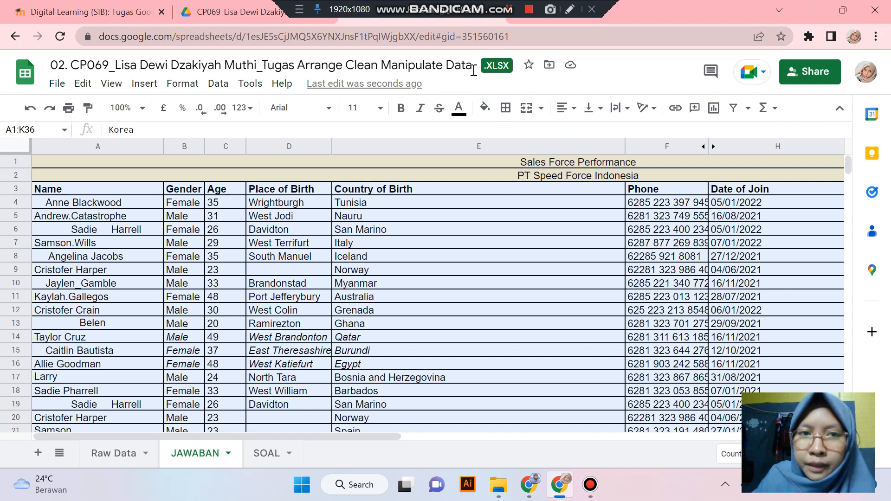
click(486, 115)
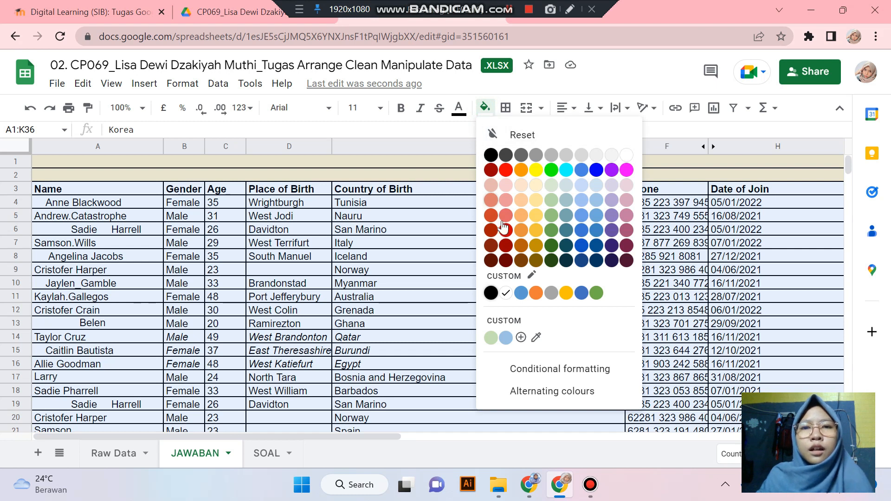
click(420, 232)
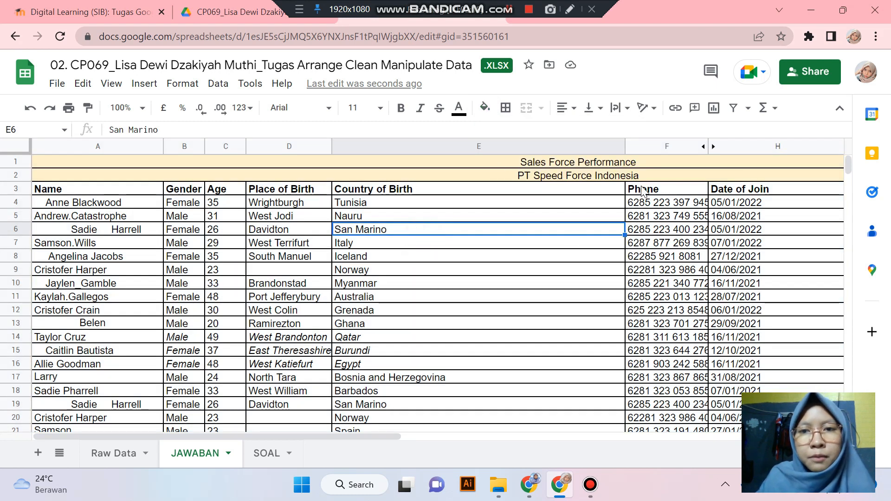